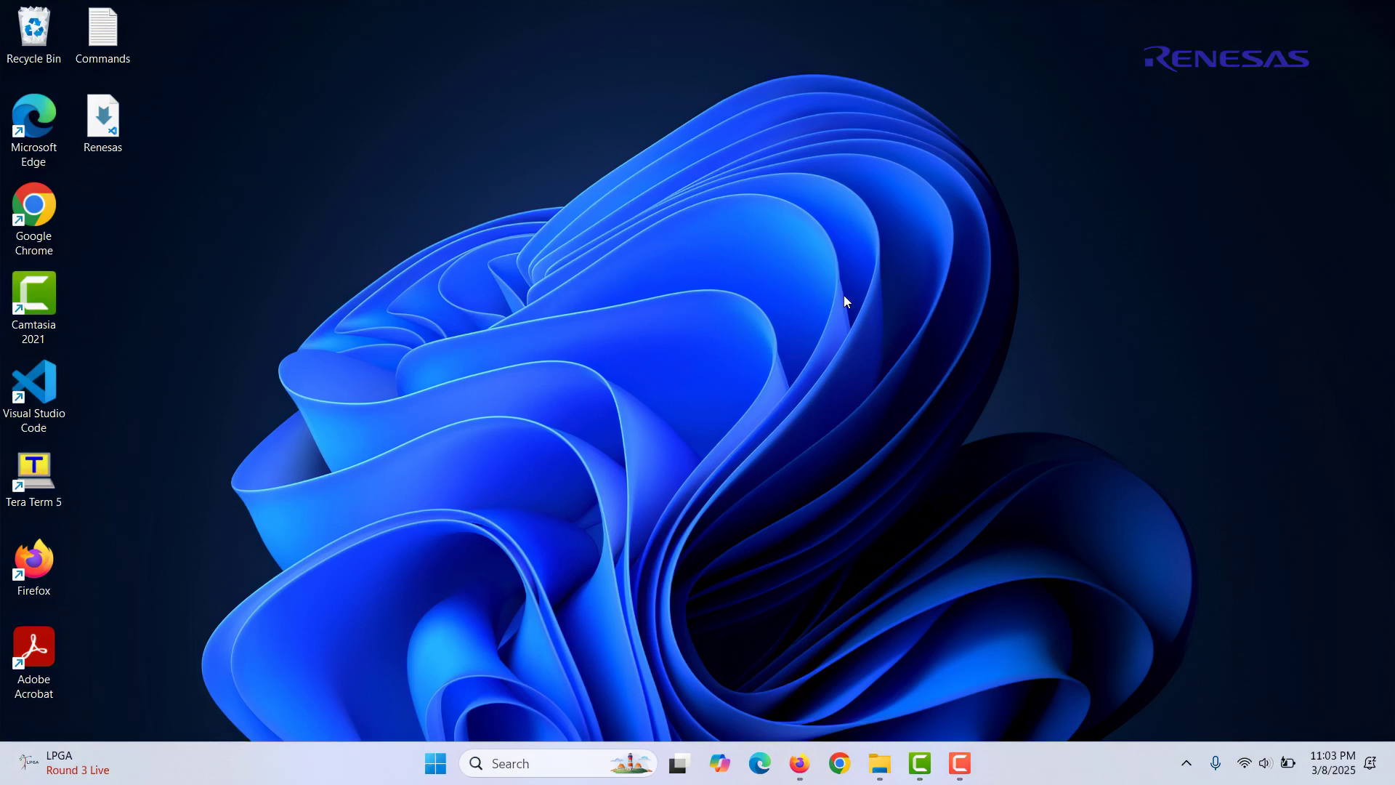
Step: In Firefox, accept the terms and download the e² studio 2025-01 installer for Windows from the Renesas downloads section, and minimise the browser
click(800, 764)
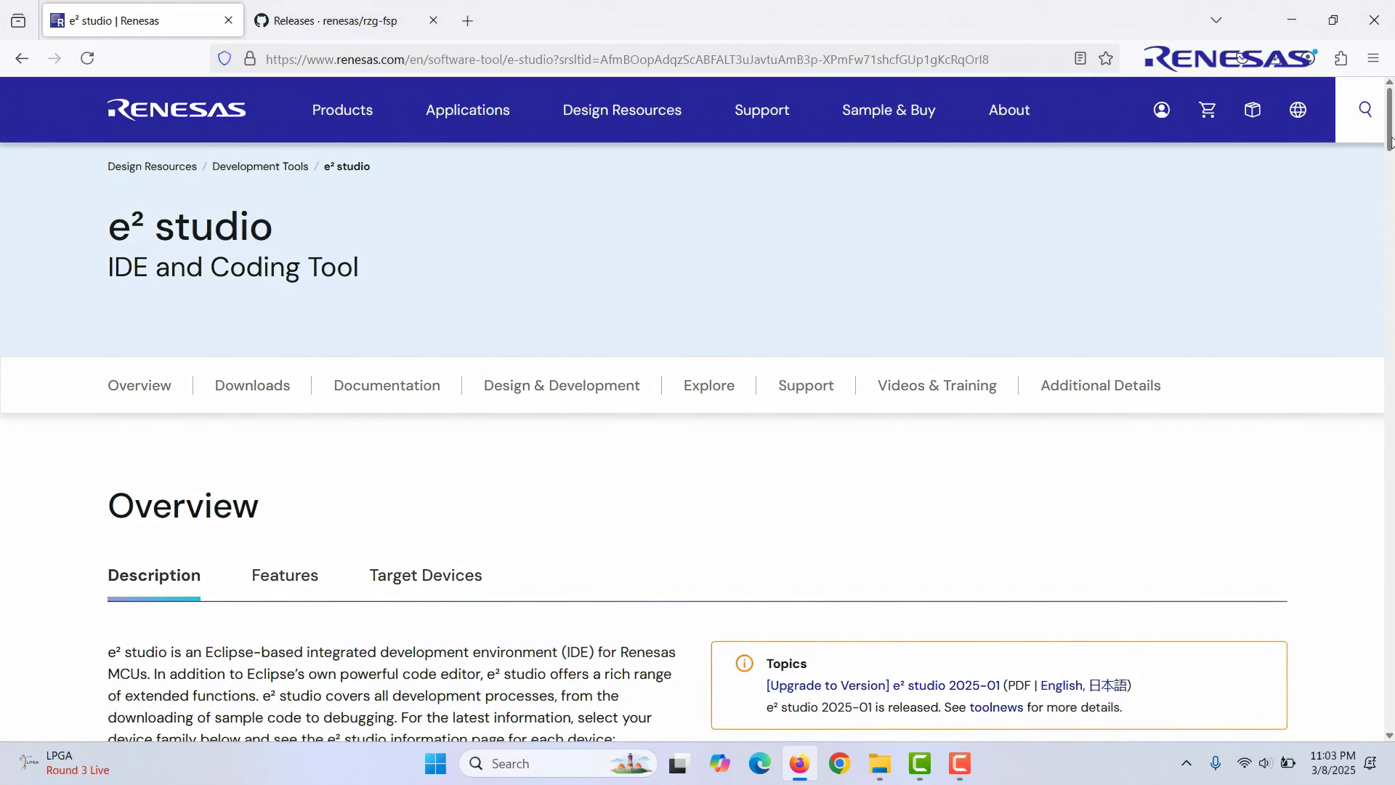
click(252, 385)
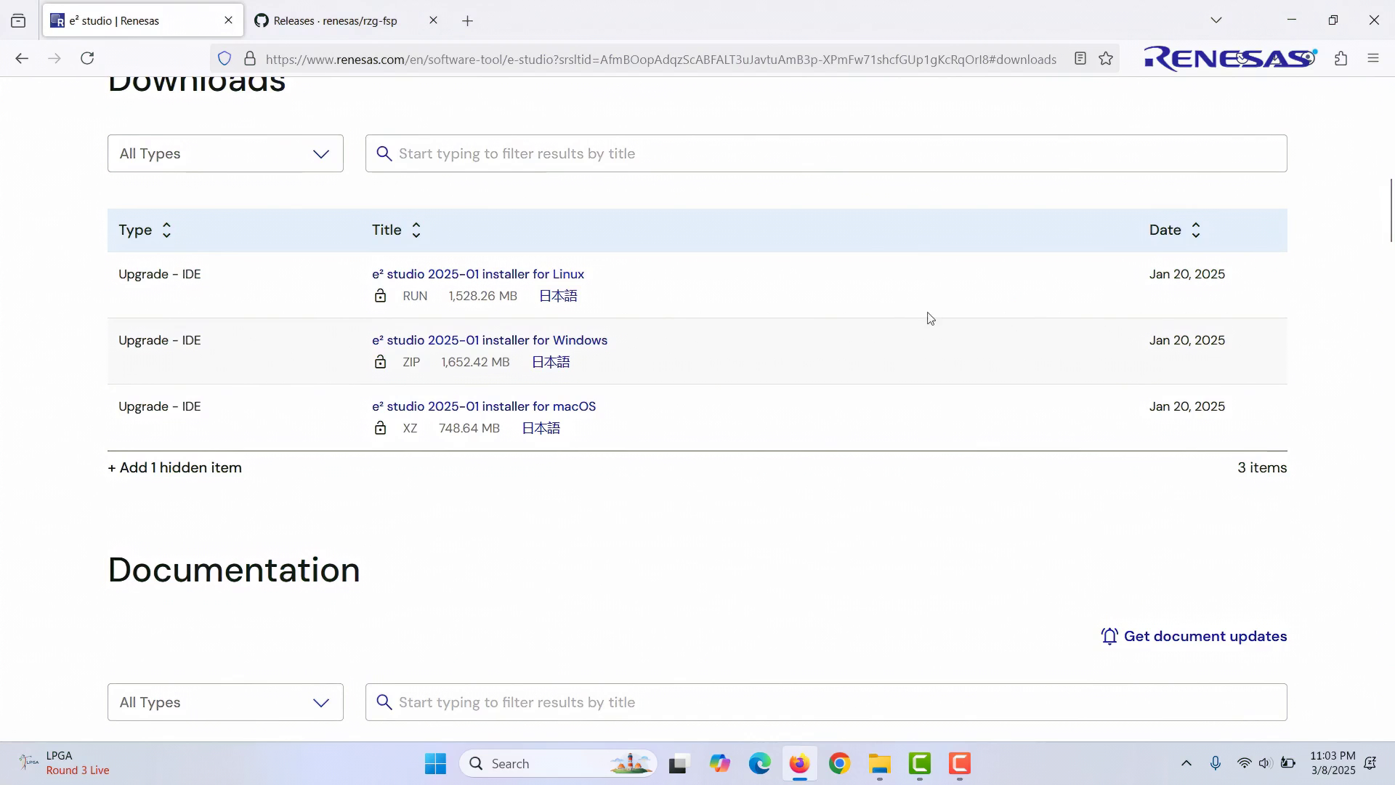
click(550, 342)
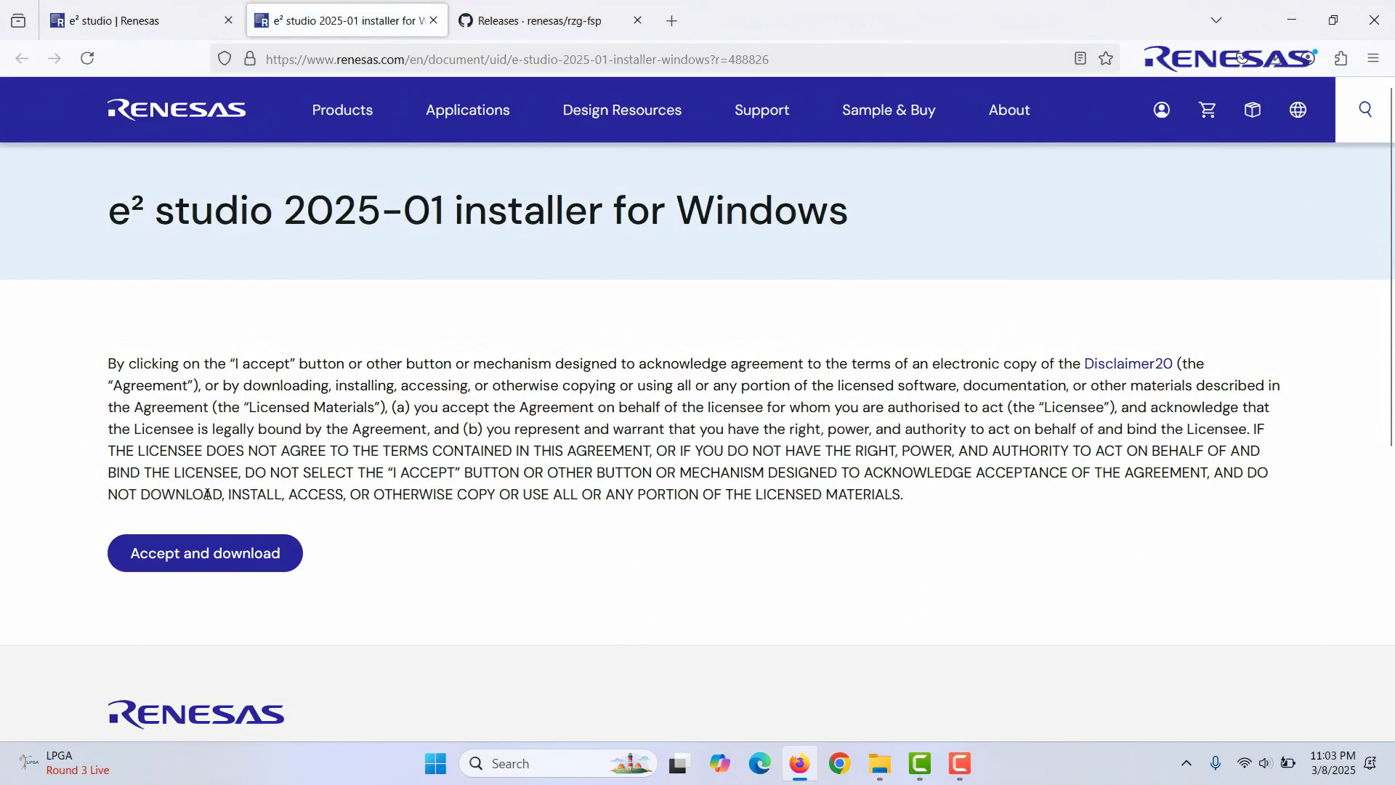
click(198, 554)
click(1290, 21)
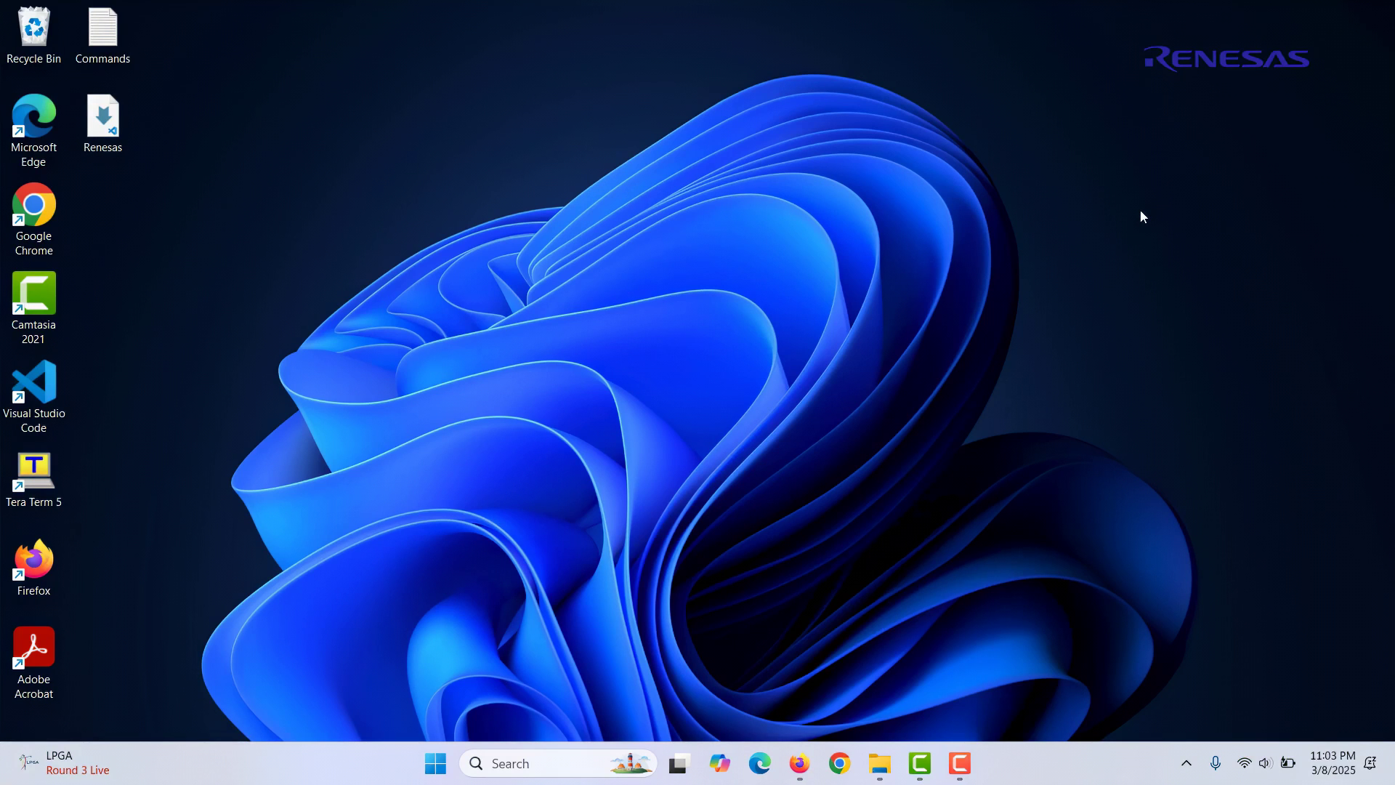
Step: Run the e2studio_installer-2024-10_windows_host application from its folder in Downloads and choose installation for the current user
click(883, 765)
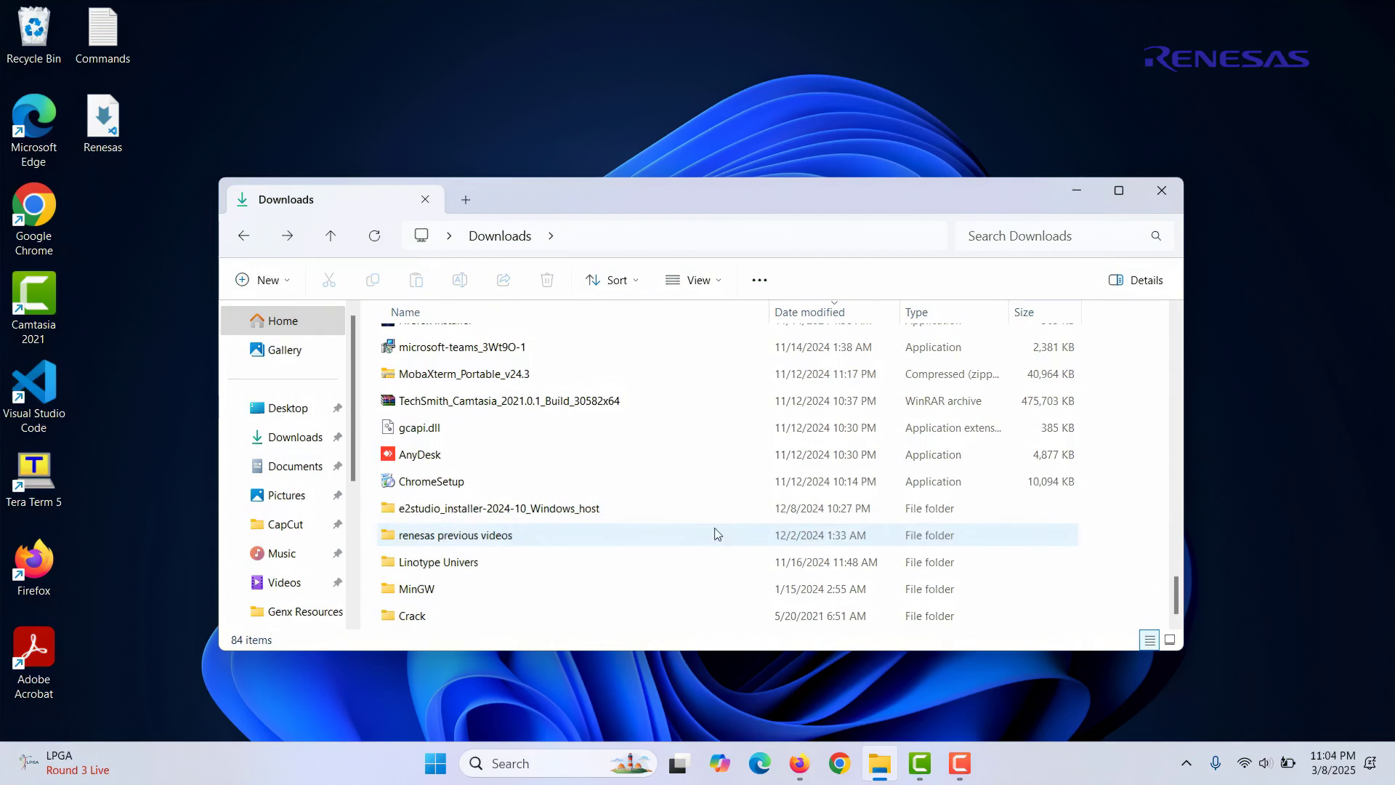
click(554, 512)
double_click(554, 514)
double_click(502, 364)
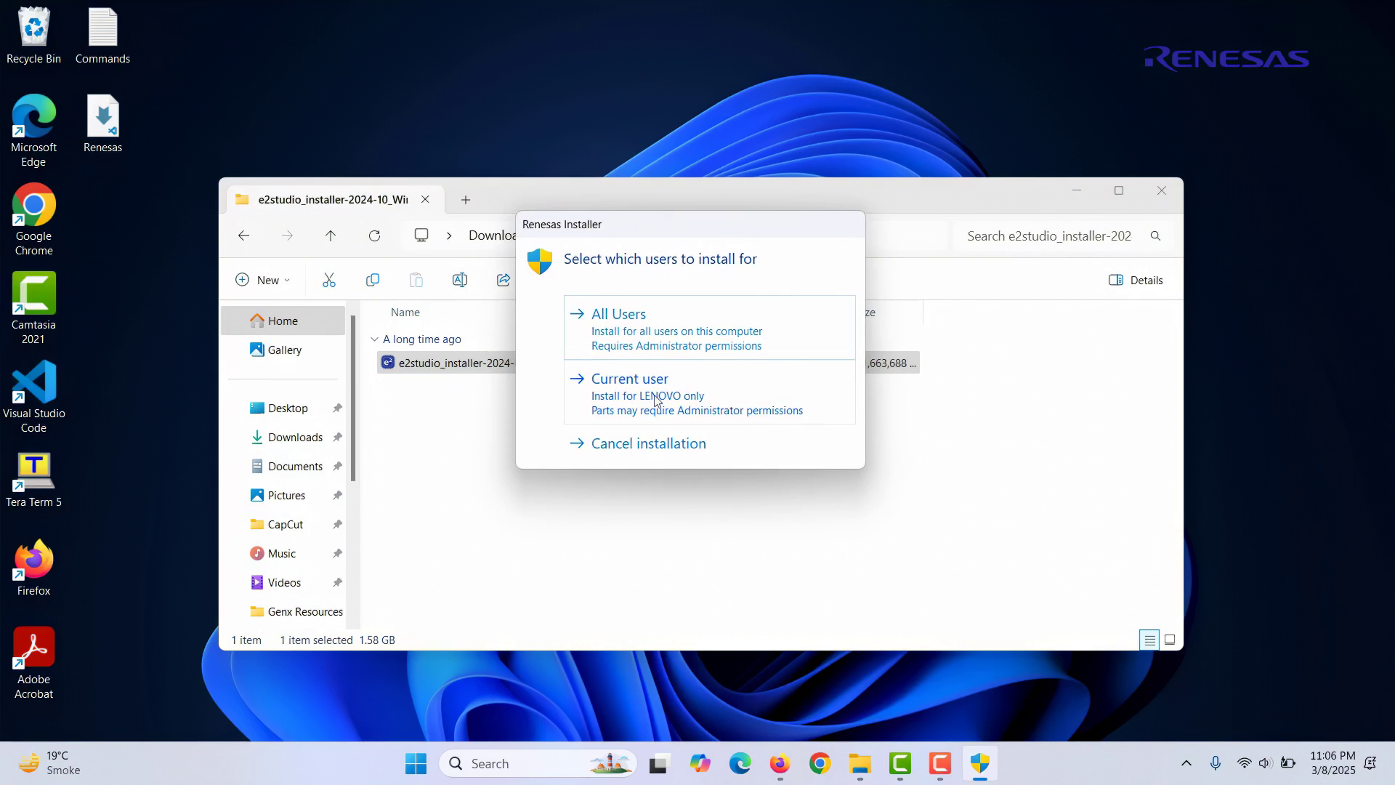
click(654, 399)
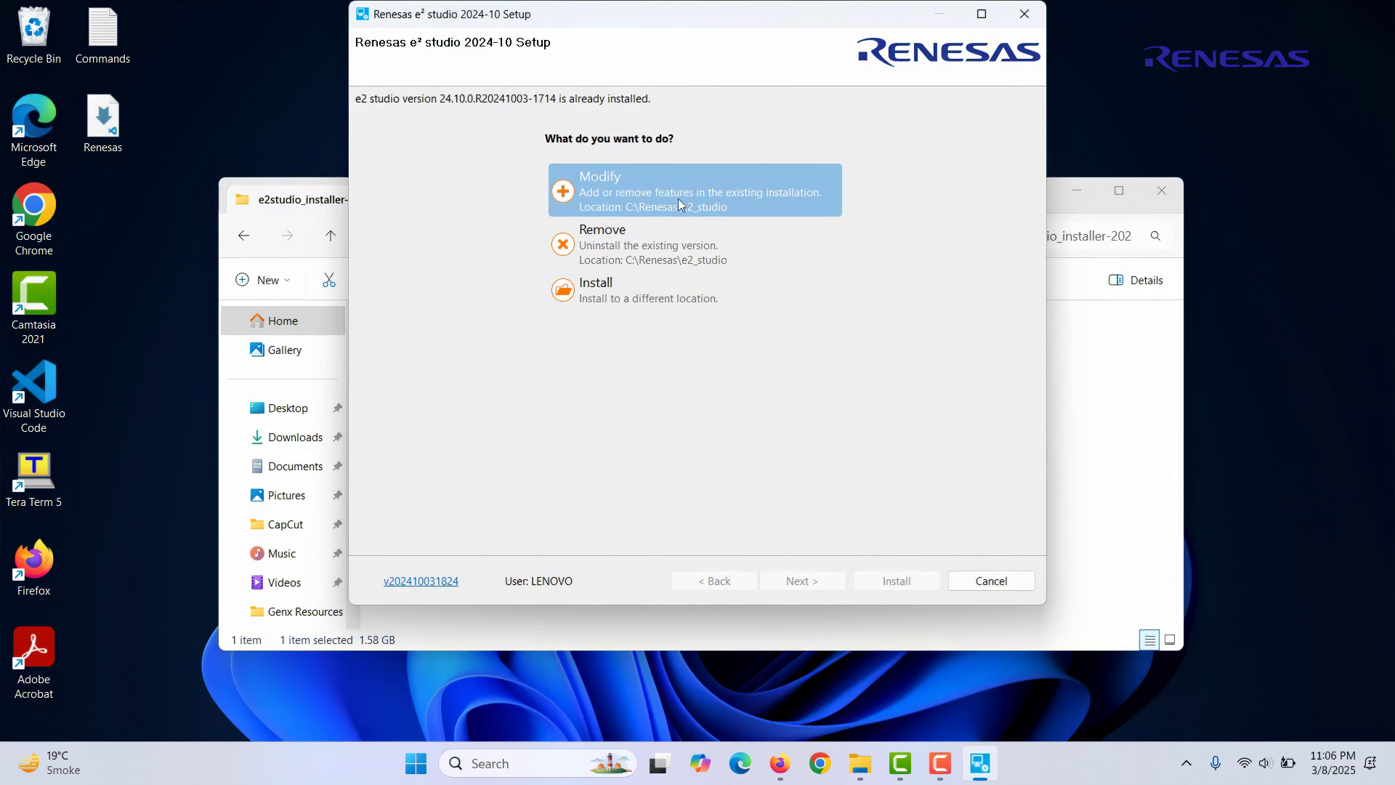
Step: Choose to install e² studio to a different location and select the Custom Install type
click(731, 294)
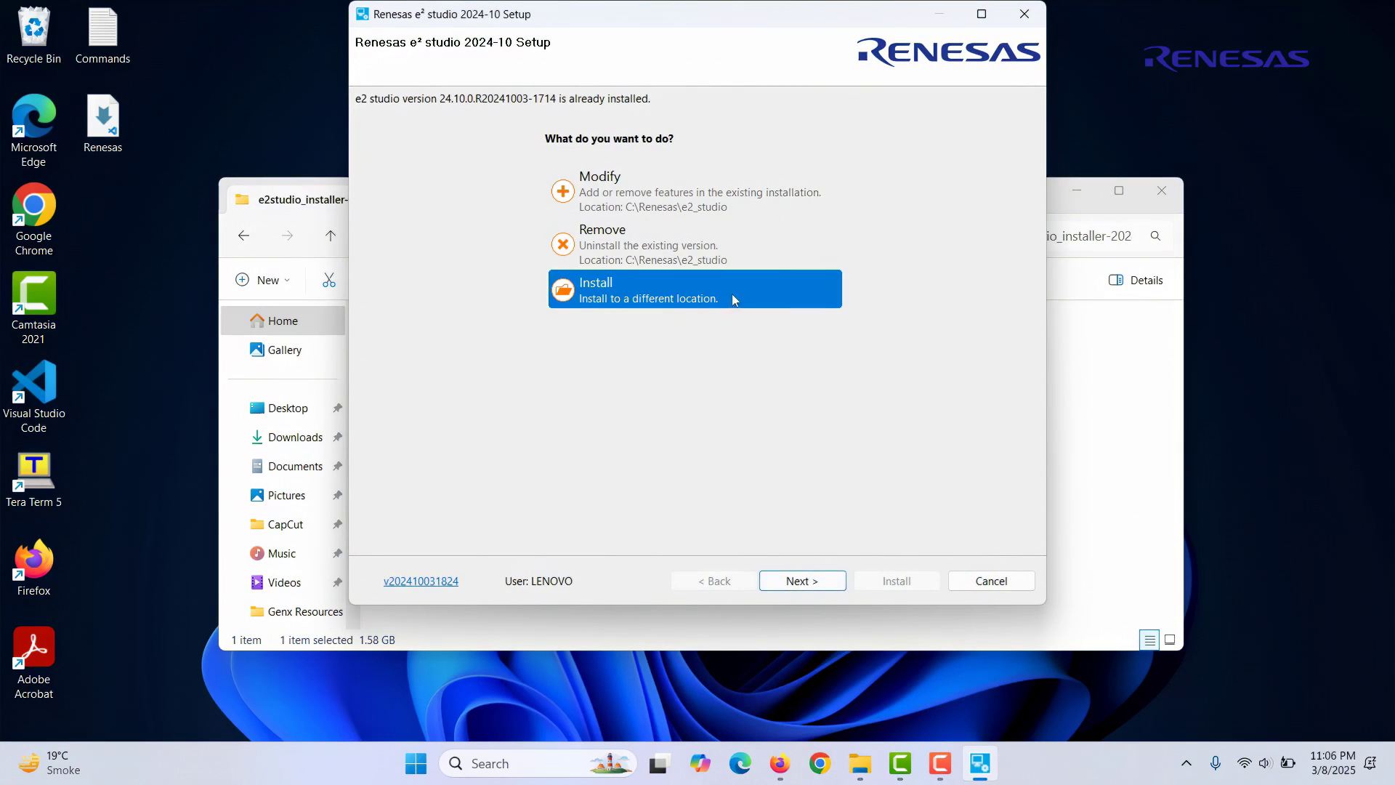
click(802, 580)
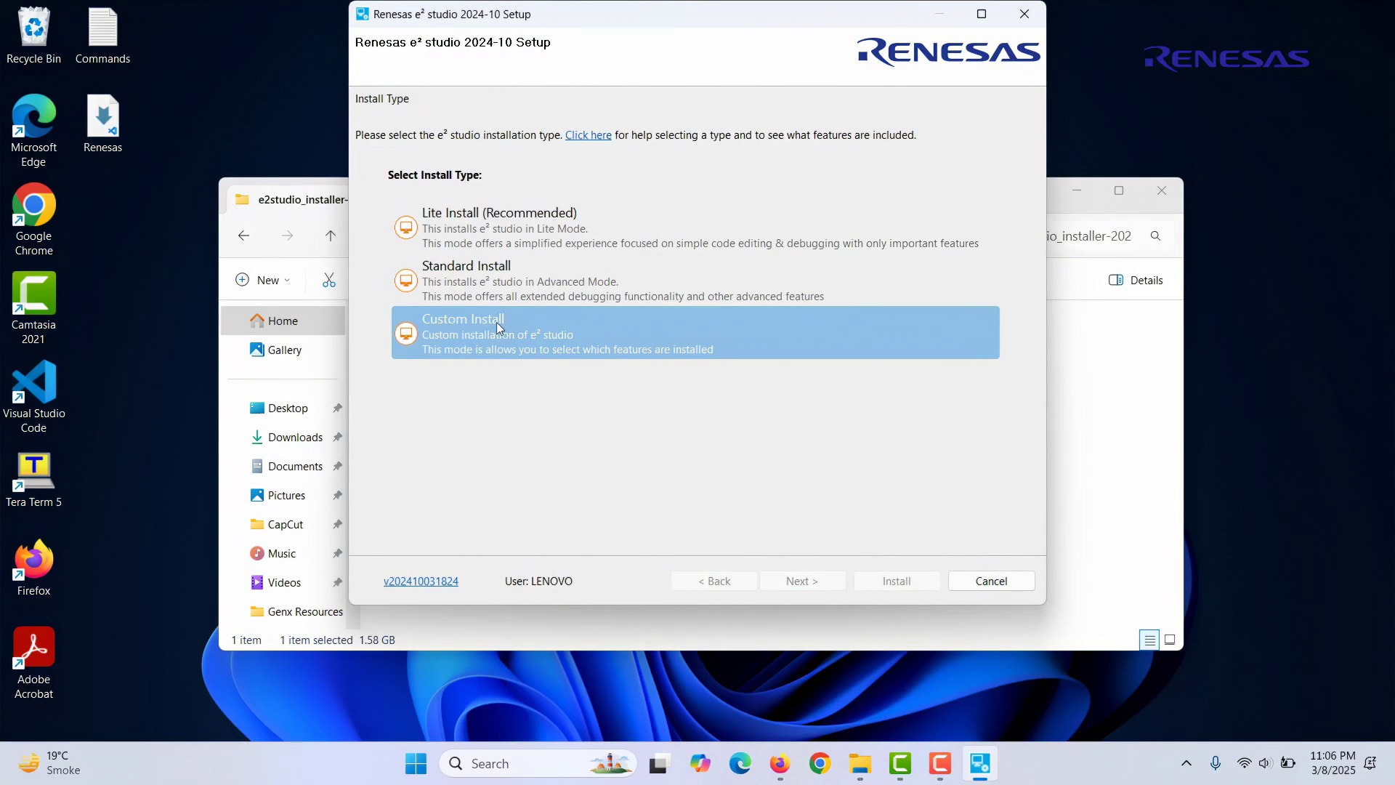
click(496, 321)
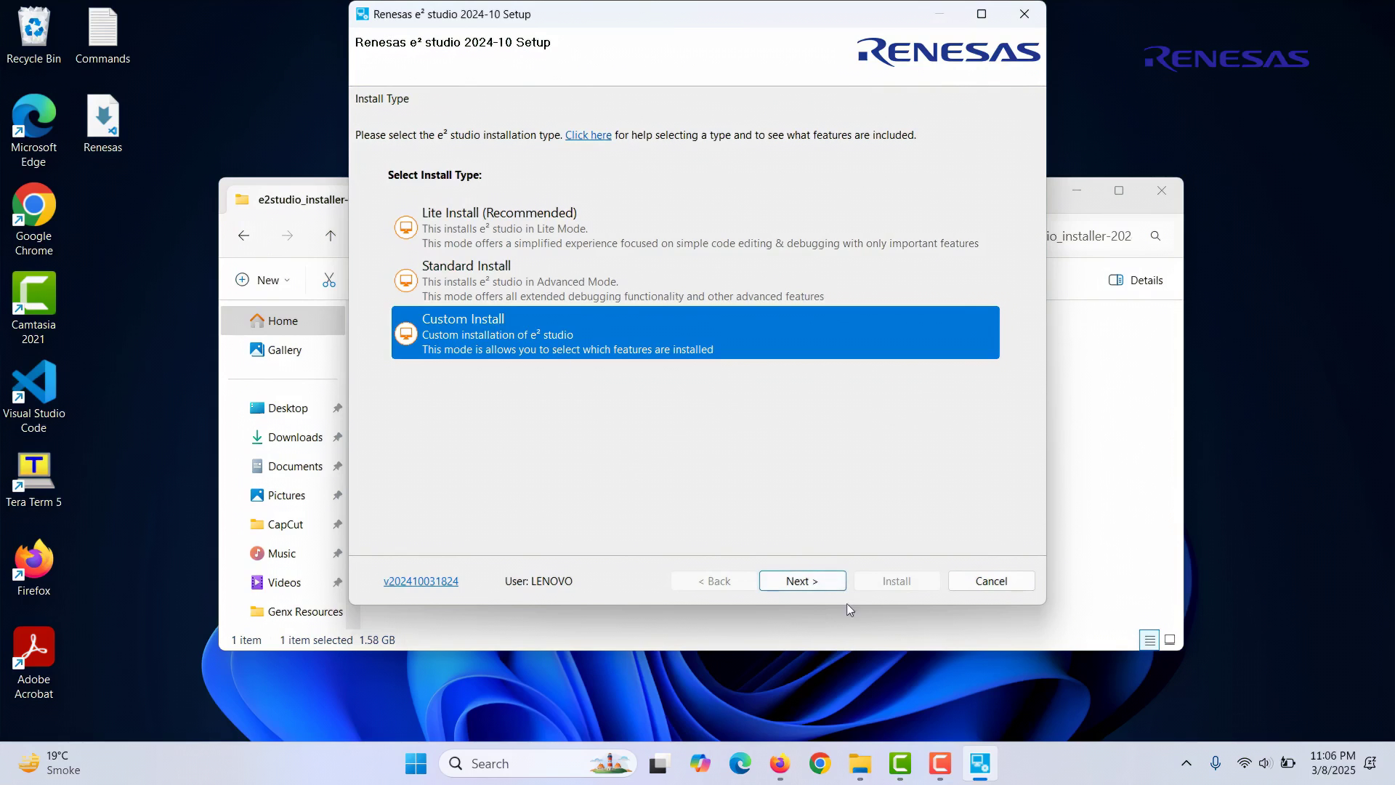
click(802, 580)
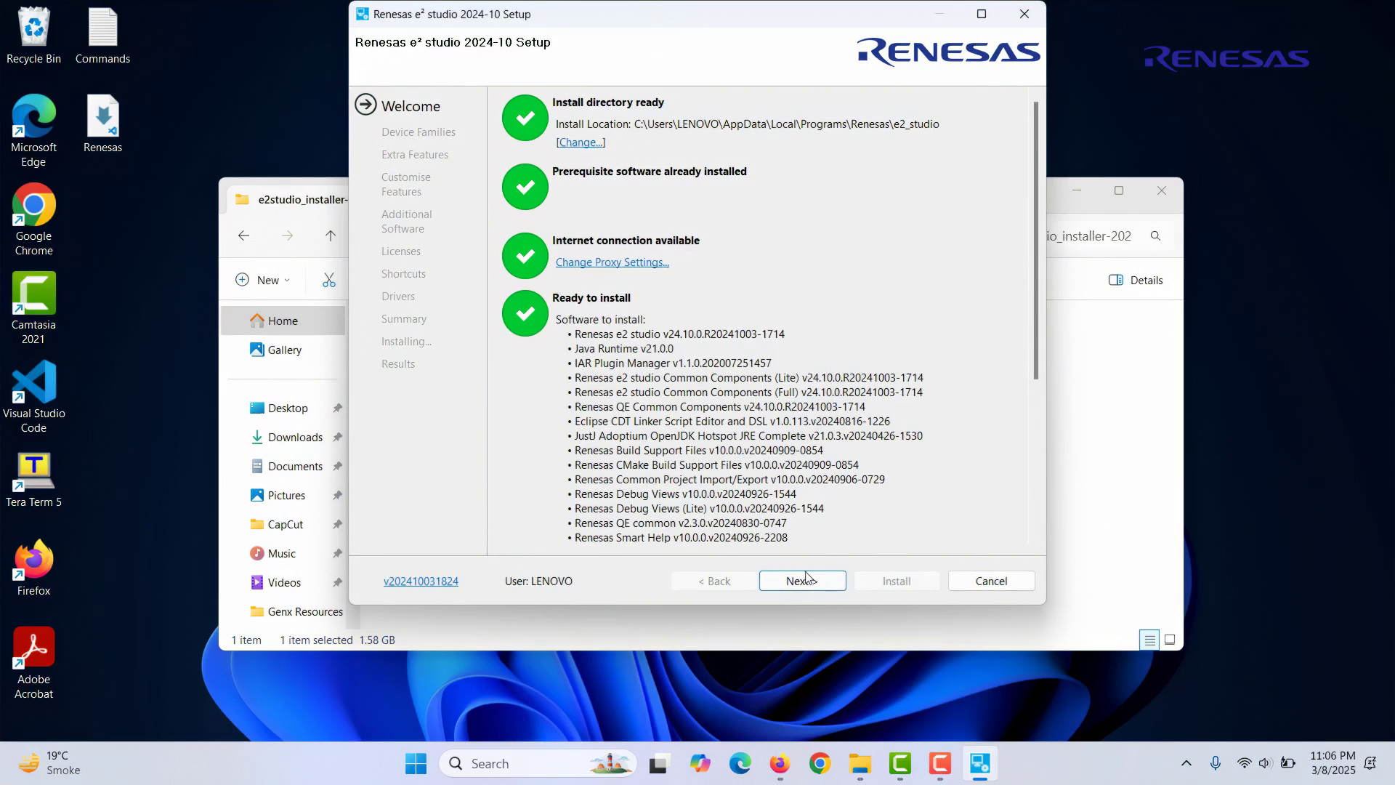
Step: Keep the default install directory, select only RZ device family support, and continue without any extra features
click(799, 581)
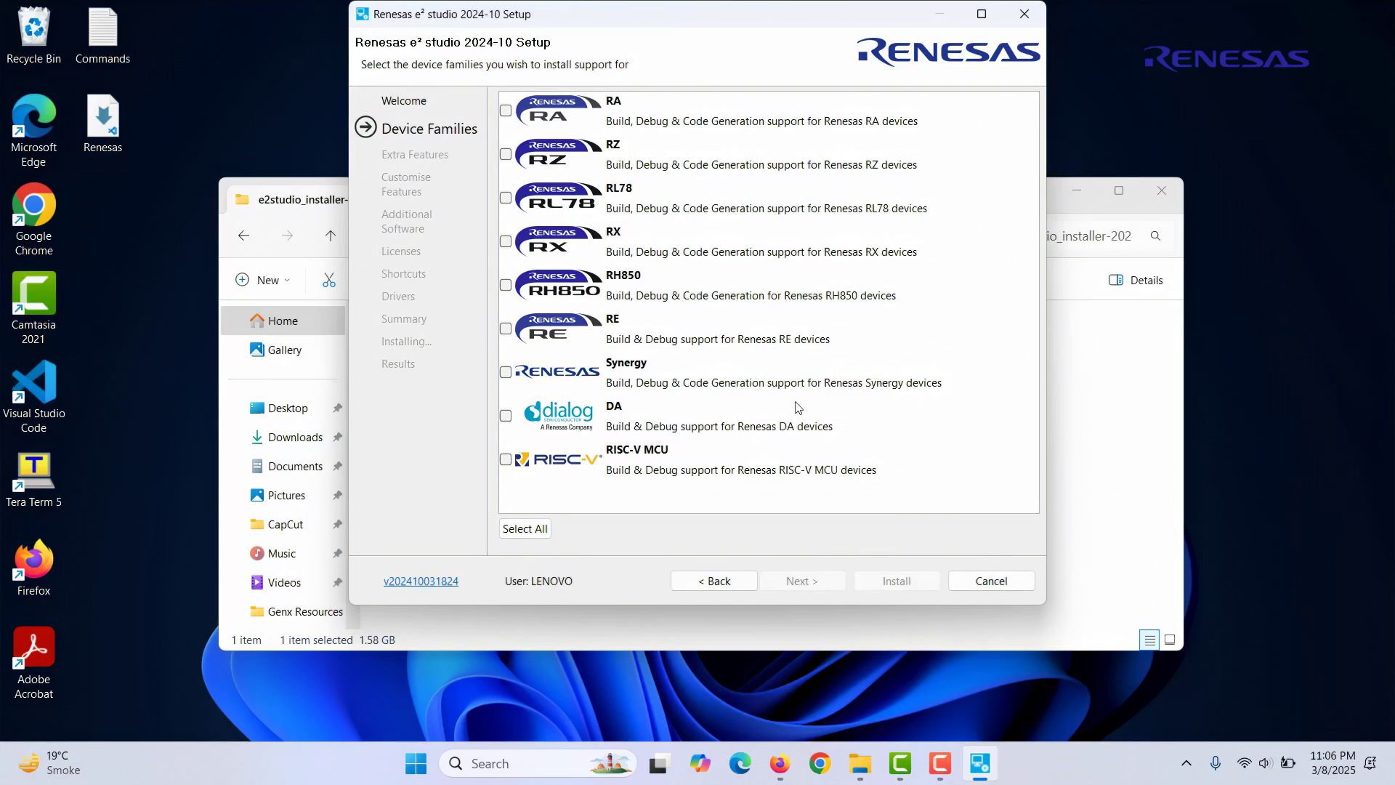
click(506, 155)
click(776, 579)
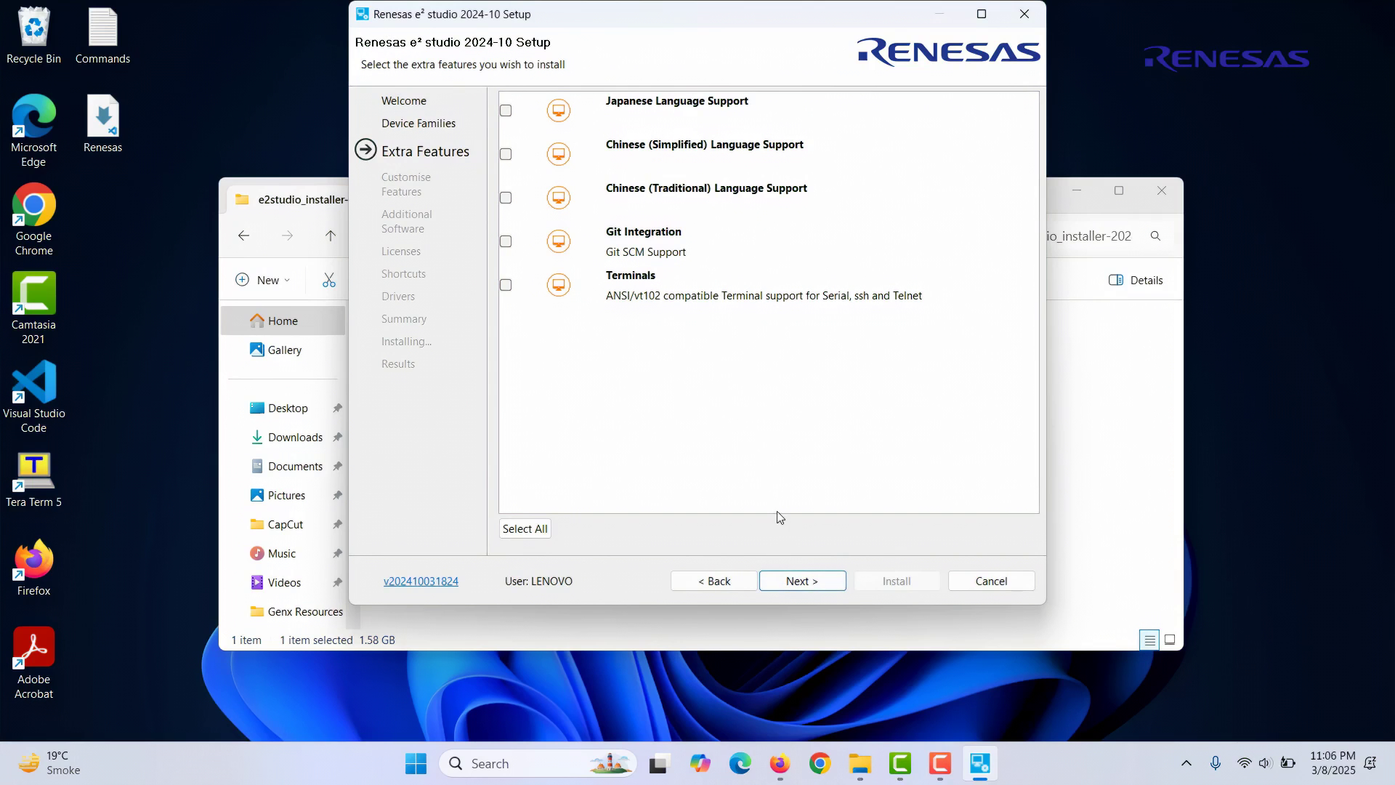
click(802, 579)
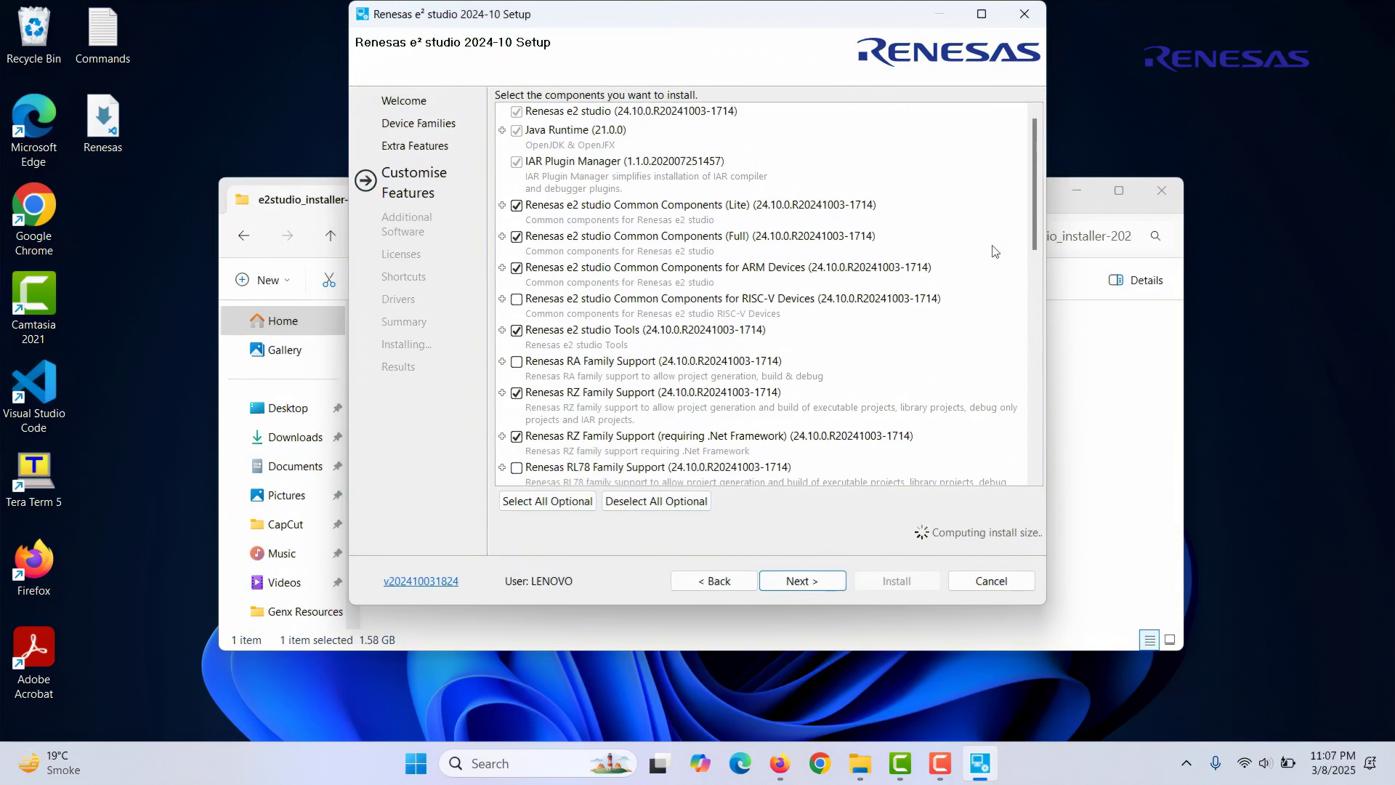
Step: Keep the preselected components, including Renesas FSP Smart Configurator Core and ARM, and accept the preselected GCC toolchains as additional software
scroll(1039, 218, down, 1)
drag(1039, 220, 1053, 383)
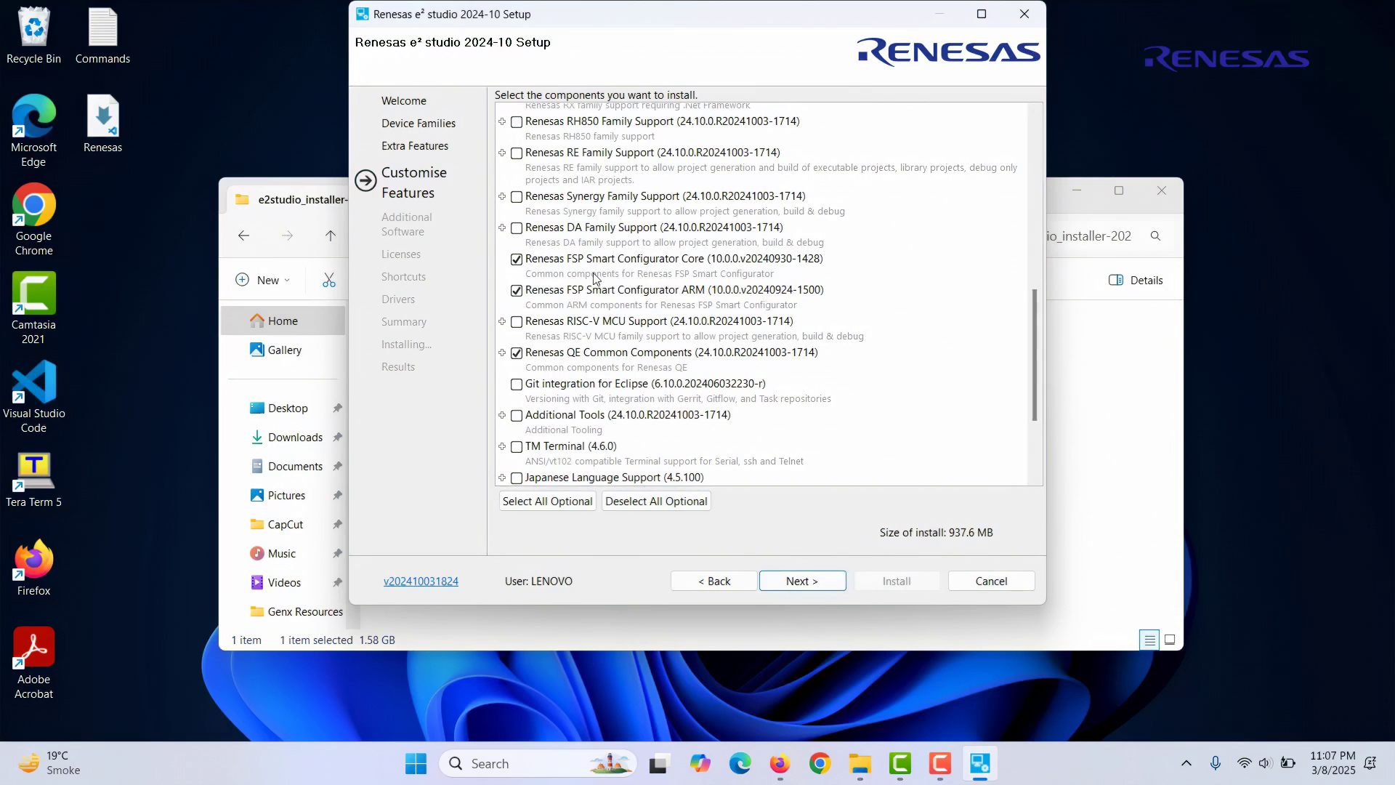
click(563, 266)
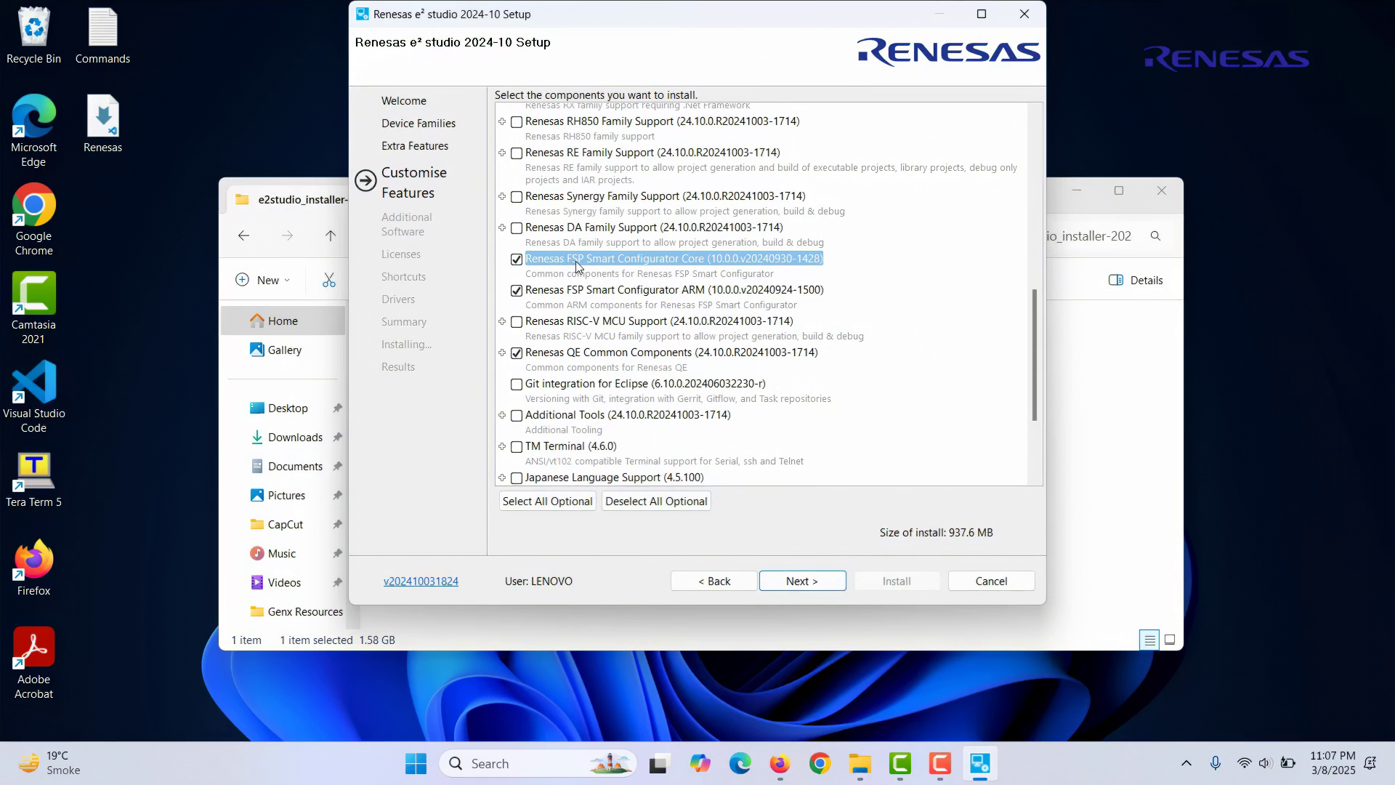
click(688, 290)
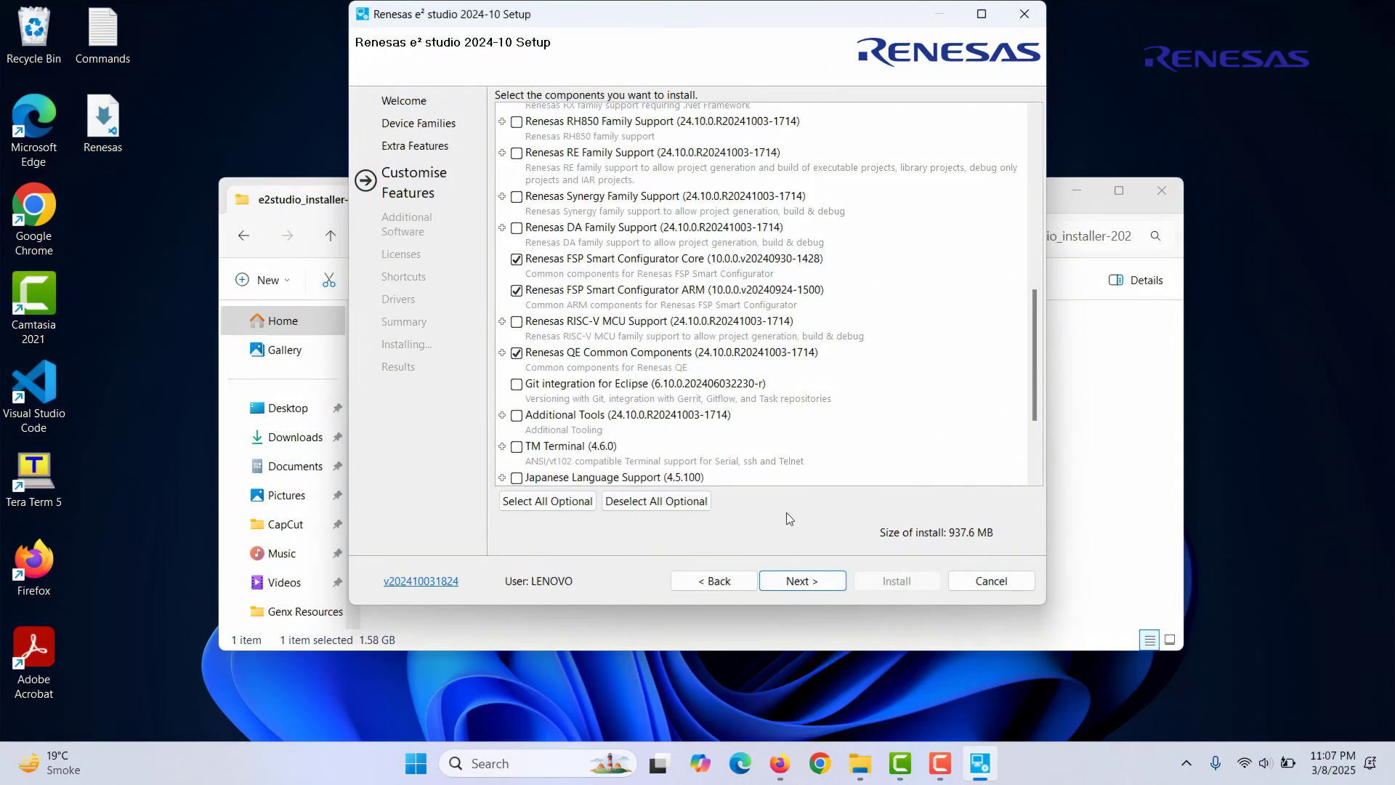
click(803, 581)
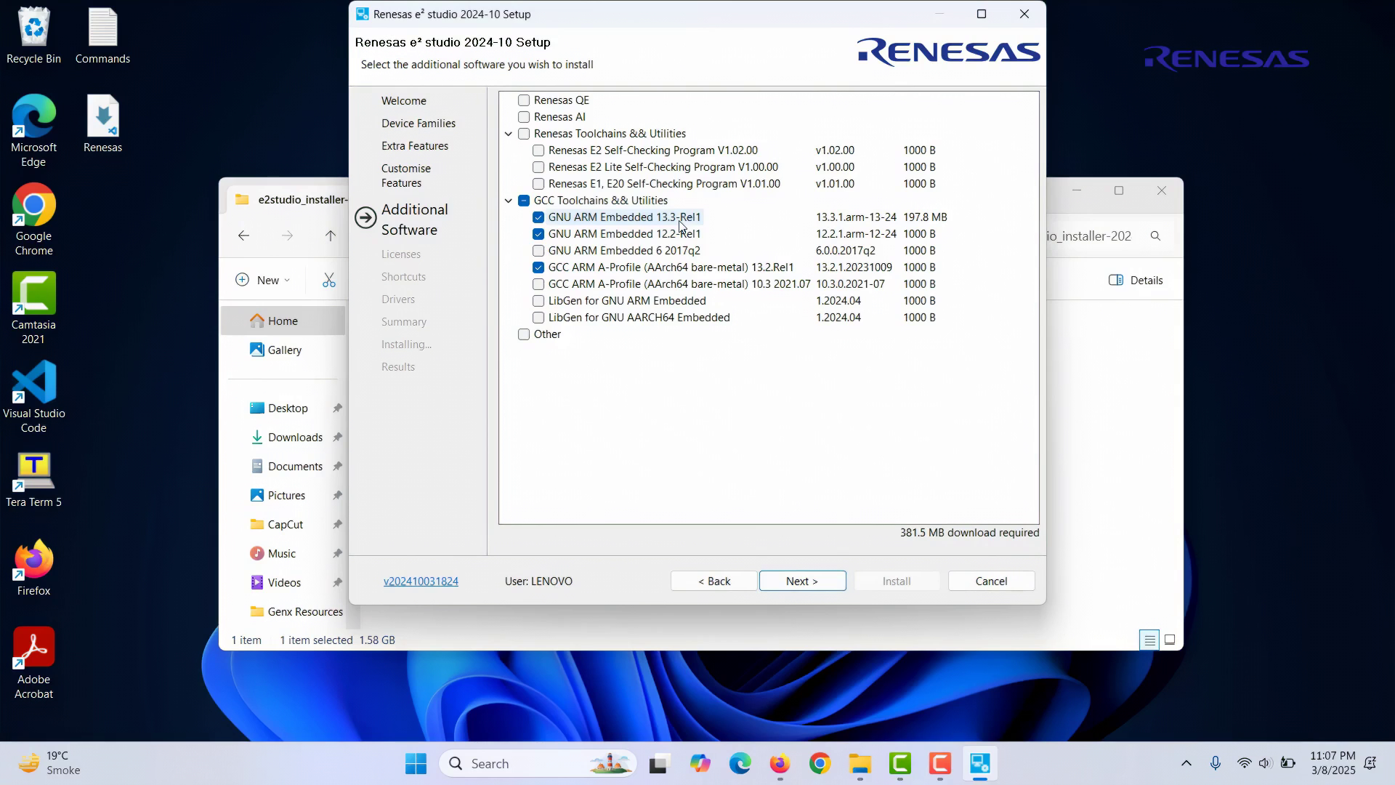
click(799, 582)
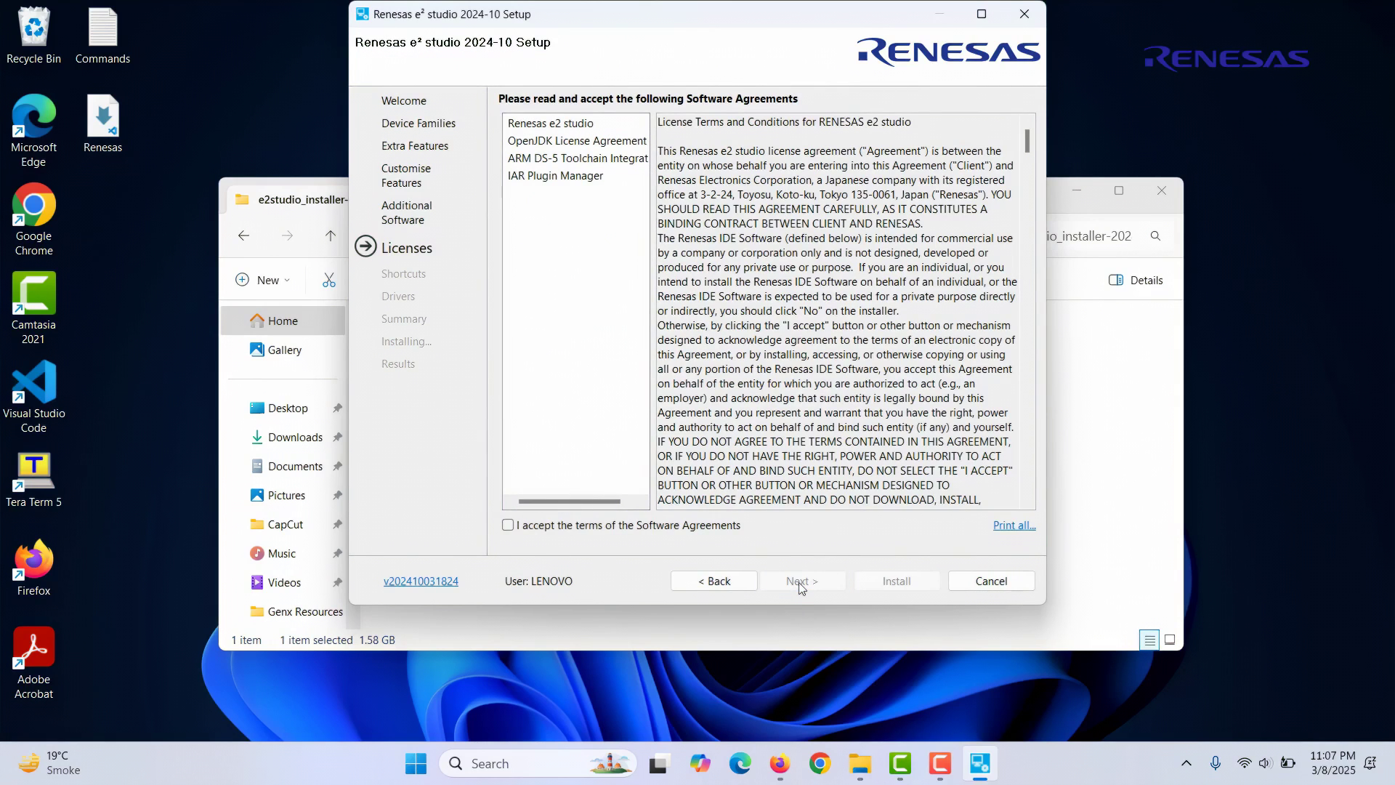
Step: Accept the software agreements, keep the default start menu group and drivers, and start the e² studio installation
click(578, 529)
click(801, 582)
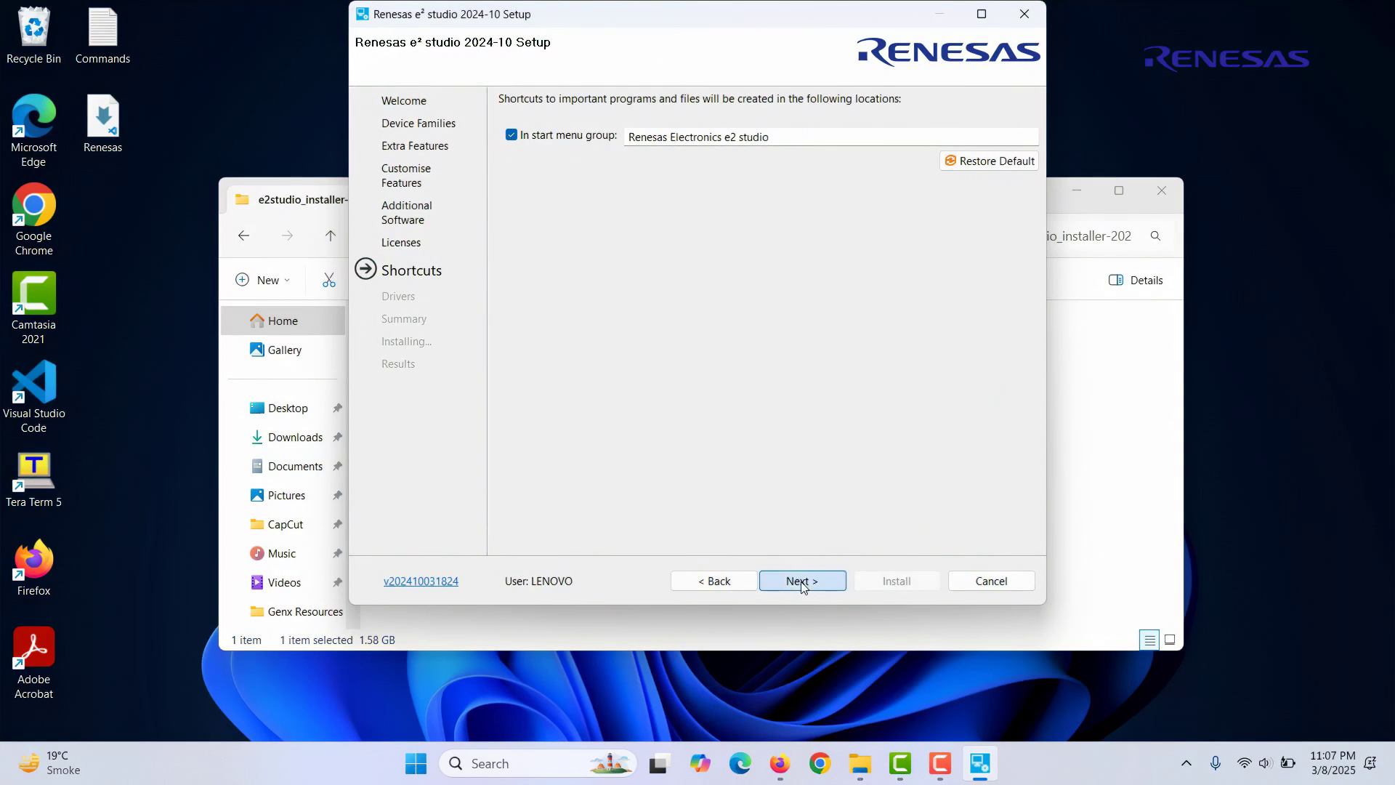
click(801, 581)
click(801, 581)
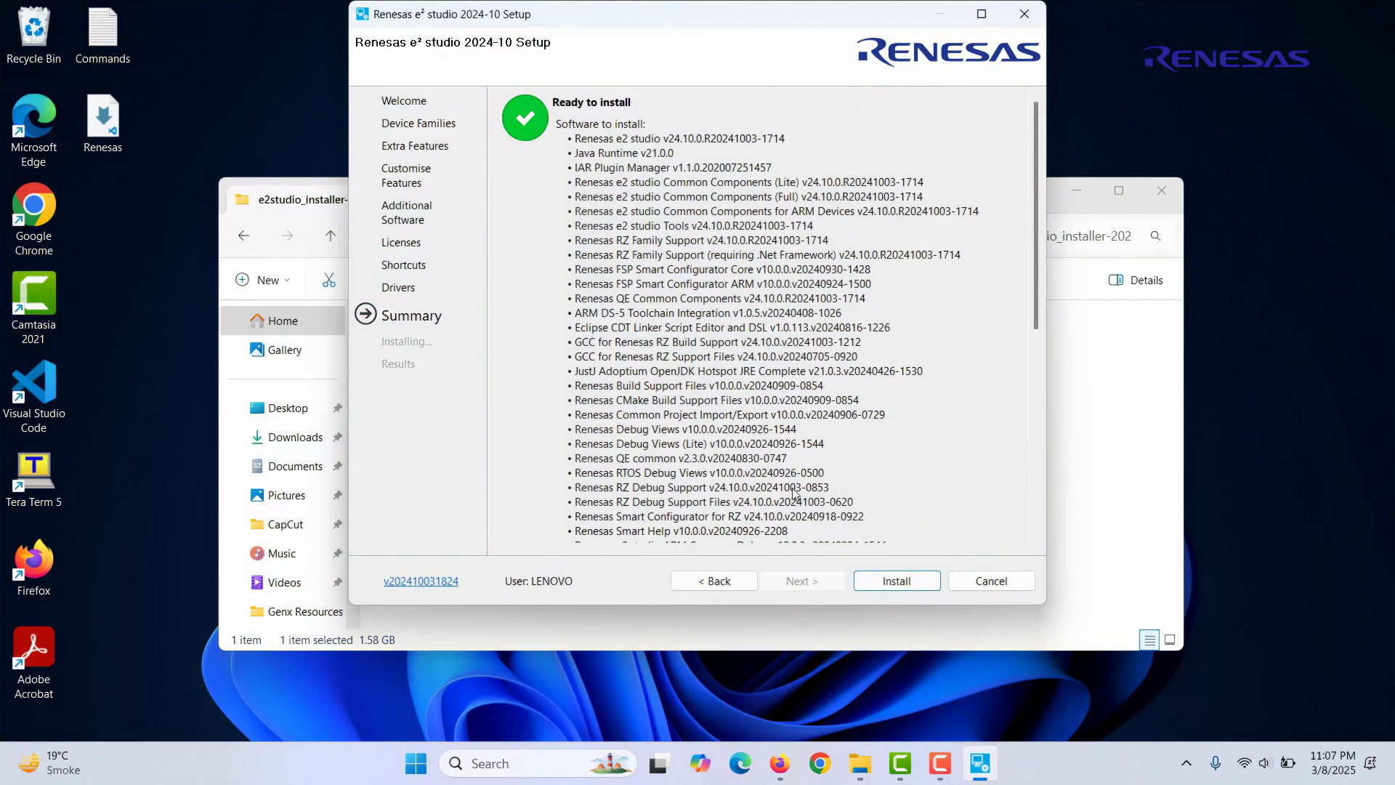
click(892, 580)
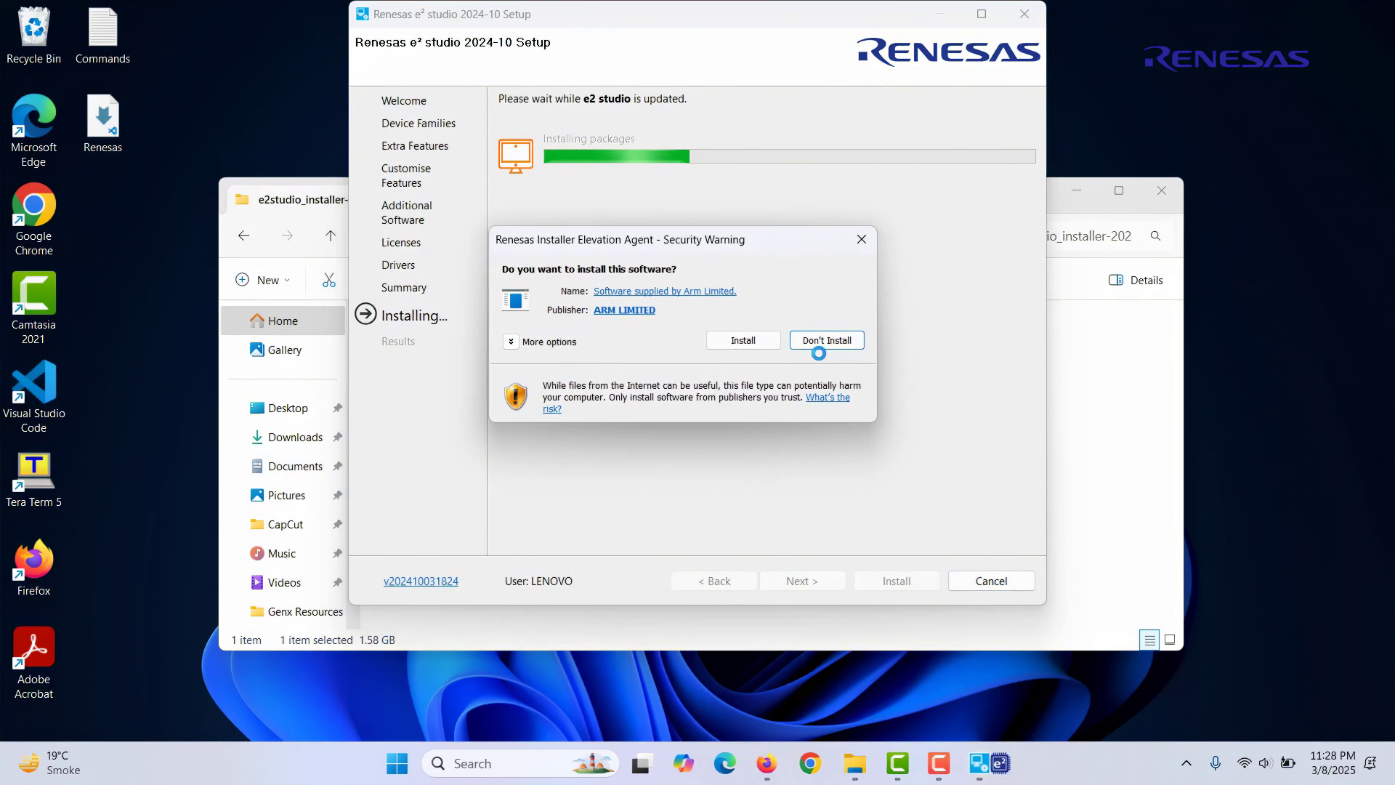
Step: Allow the ARM Limited software and install GNU Arm Embedded Toolchain 10.3-2021.10 in English with the default options
click(756, 344)
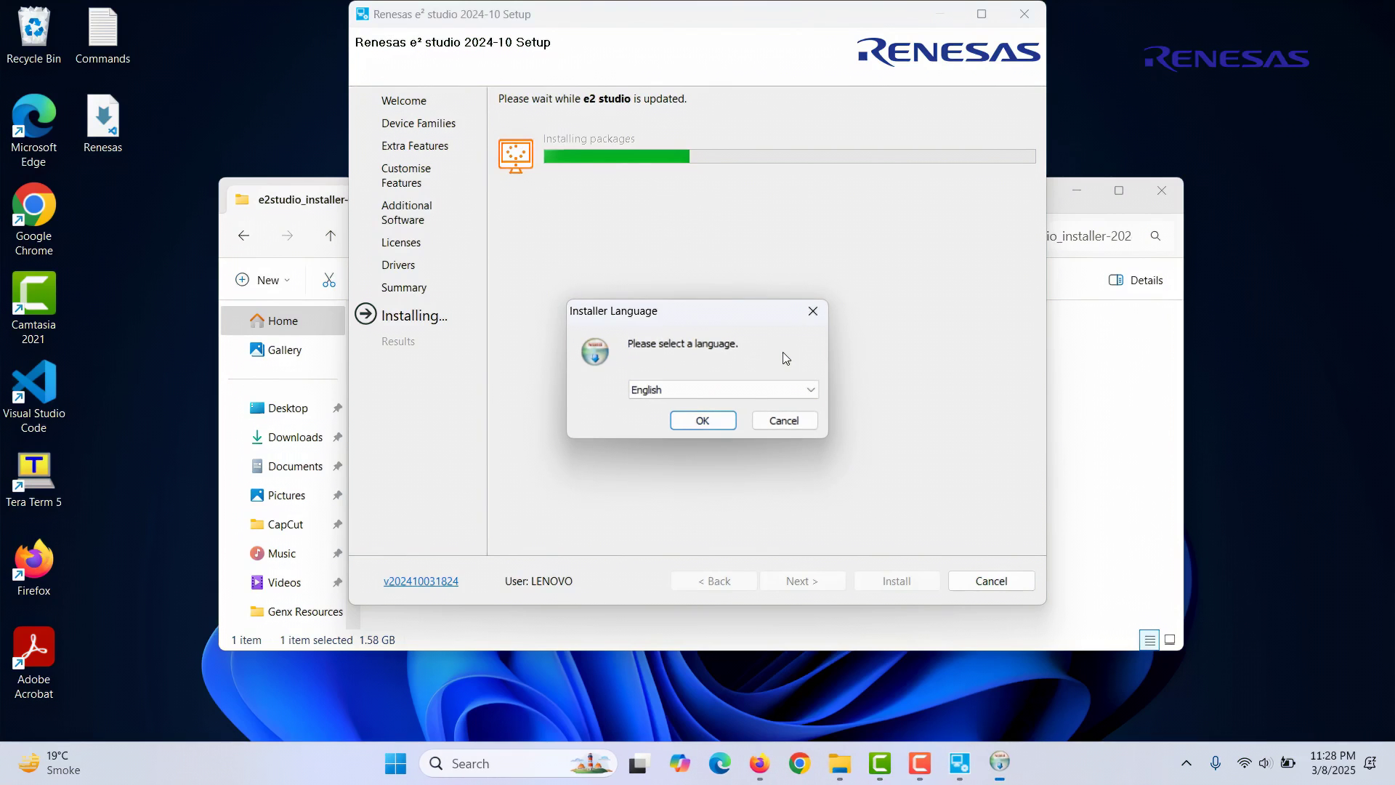
click(708, 420)
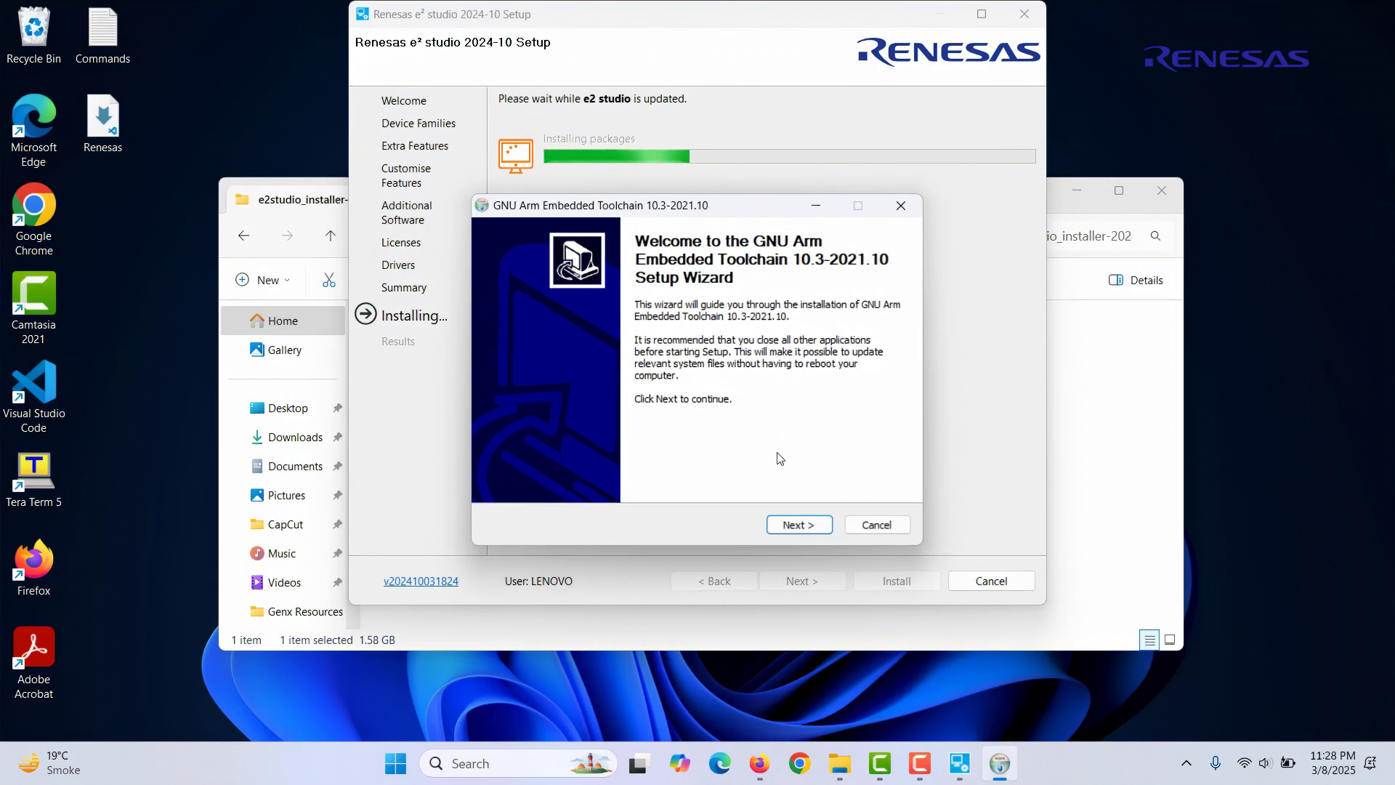
click(800, 526)
click(805, 528)
click(805, 527)
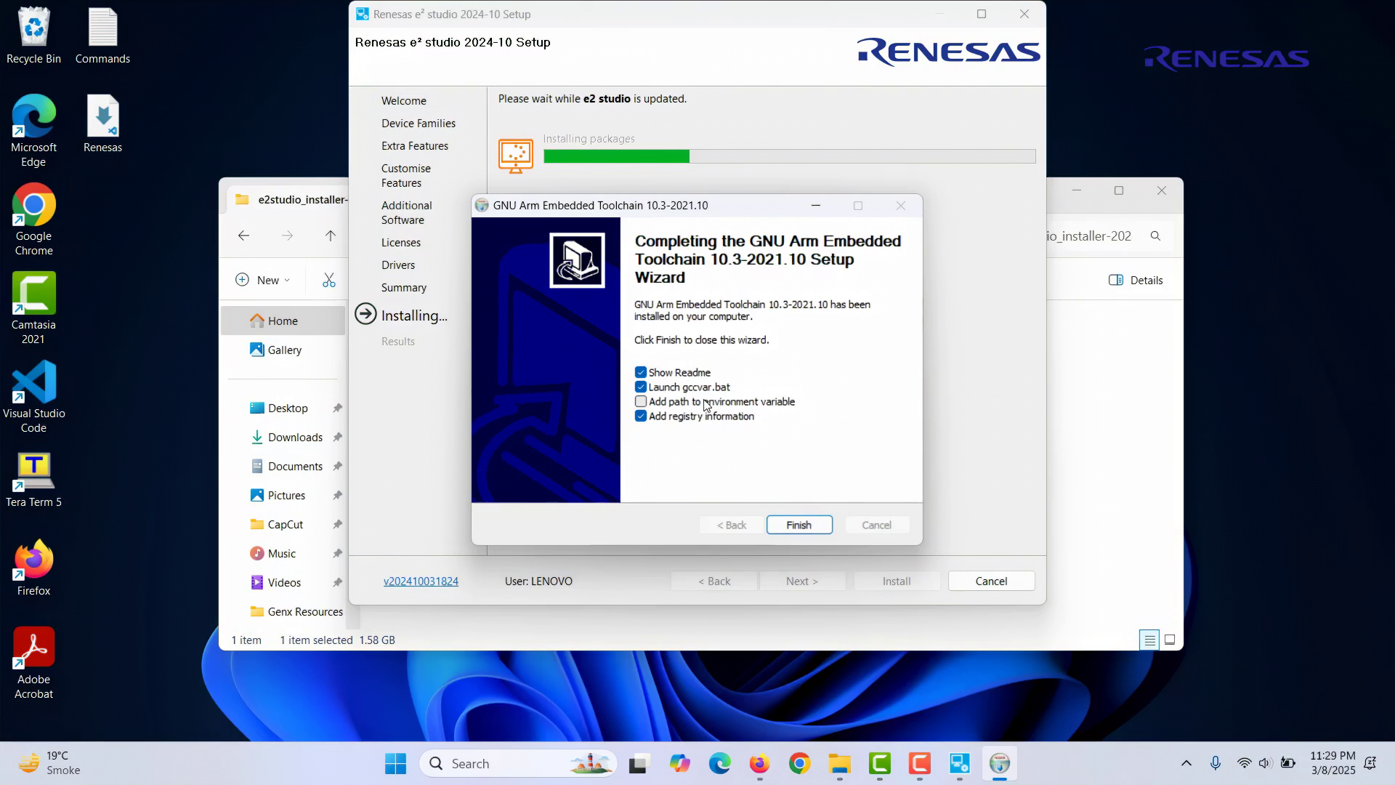
Step: Finish the 10.3-2021.10 toolchain wizard with Show Readme and Launch gccvar.bat disabled
click(641, 372)
click(641, 387)
click(792, 523)
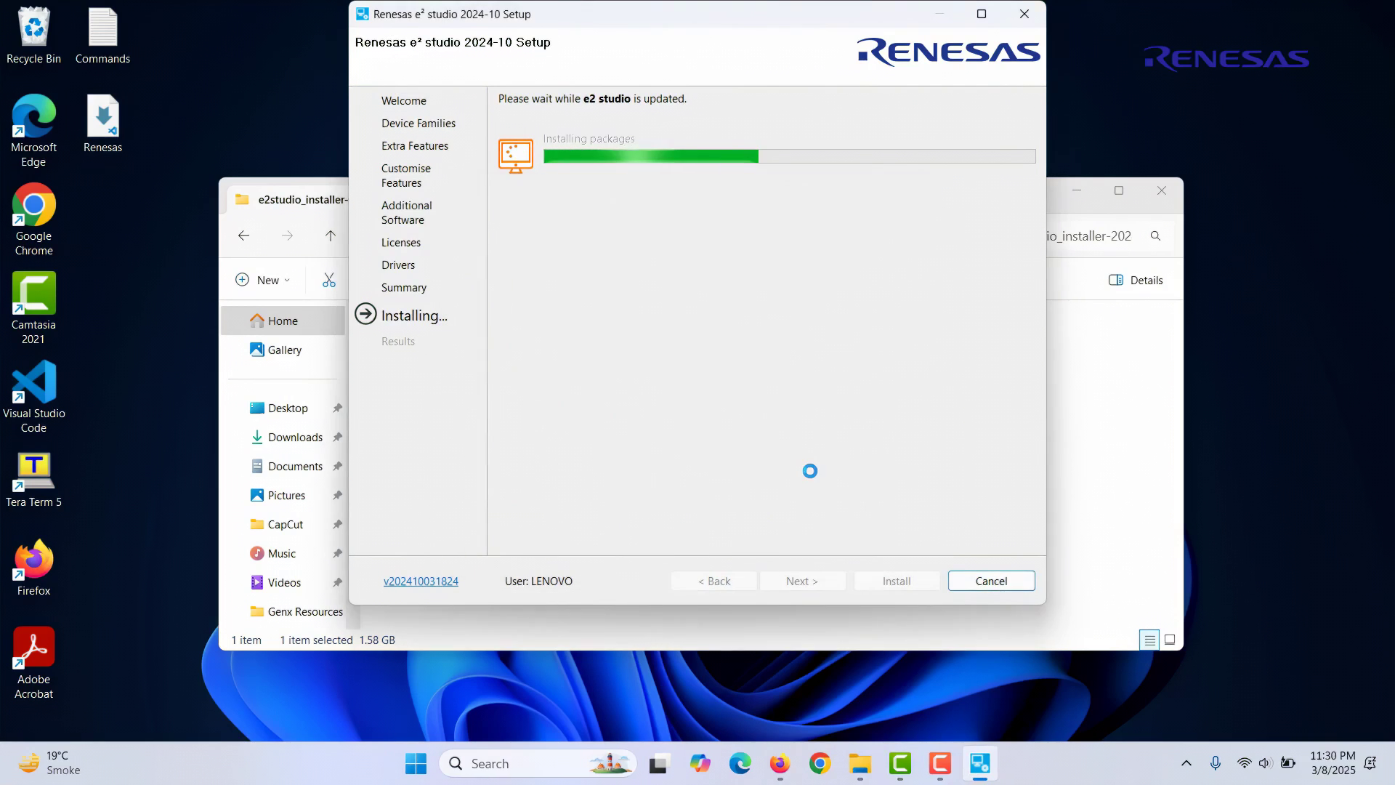
Step: Install GNU Tools for Arm Embedded Processors 9-2019-q4-major, finishing with Show Readme and Launch gccvar.bat disabled and the path added to the environment variable
click(786, 369)
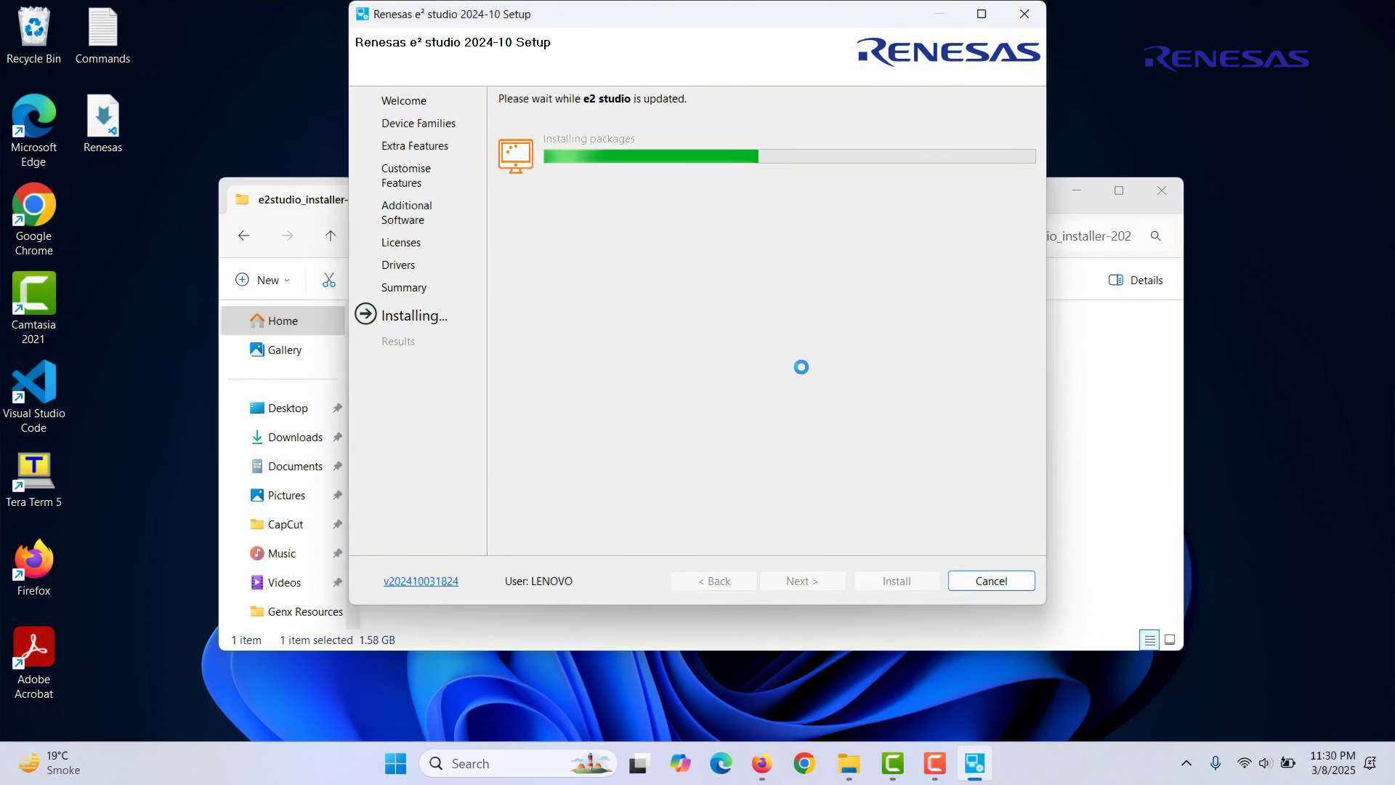
click(719, 416)
key(Return)
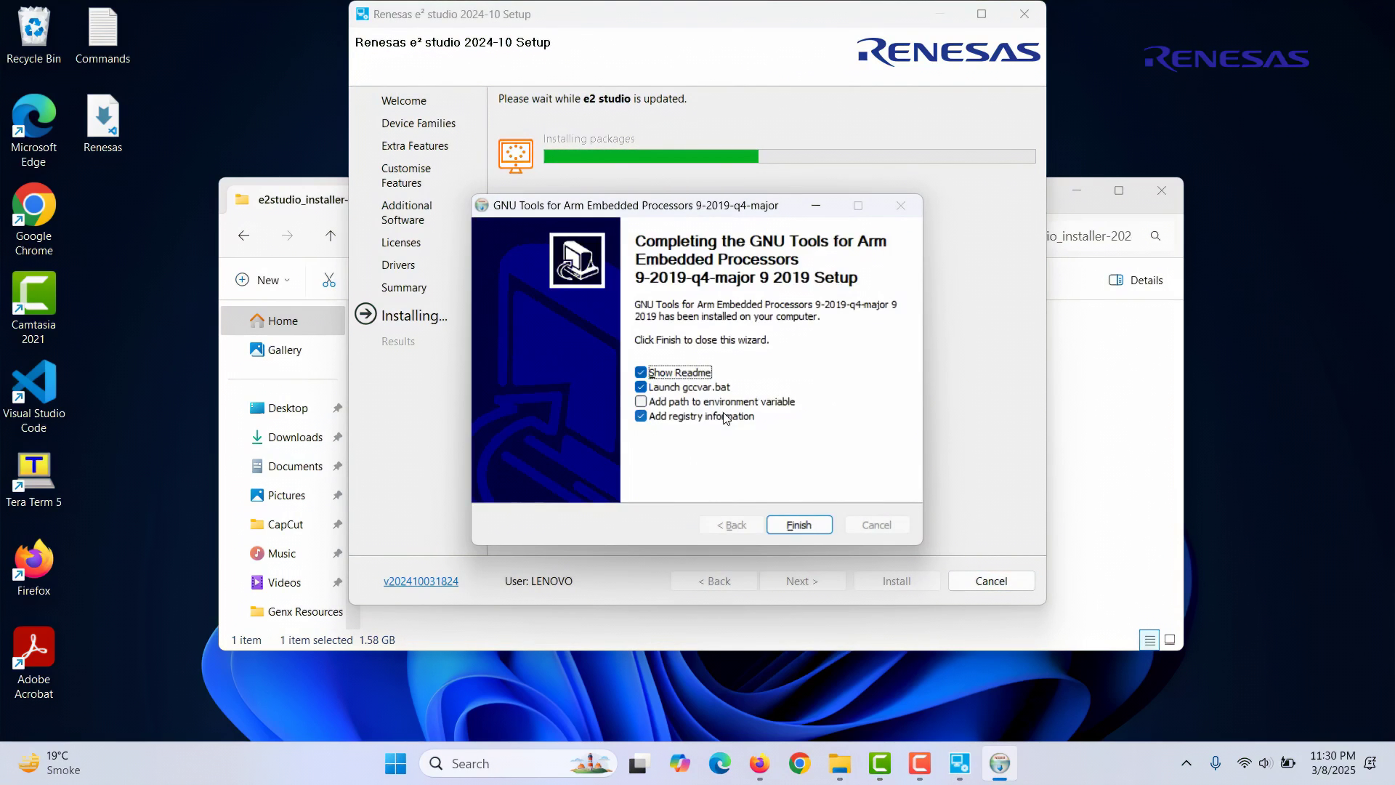
click(676, 374)
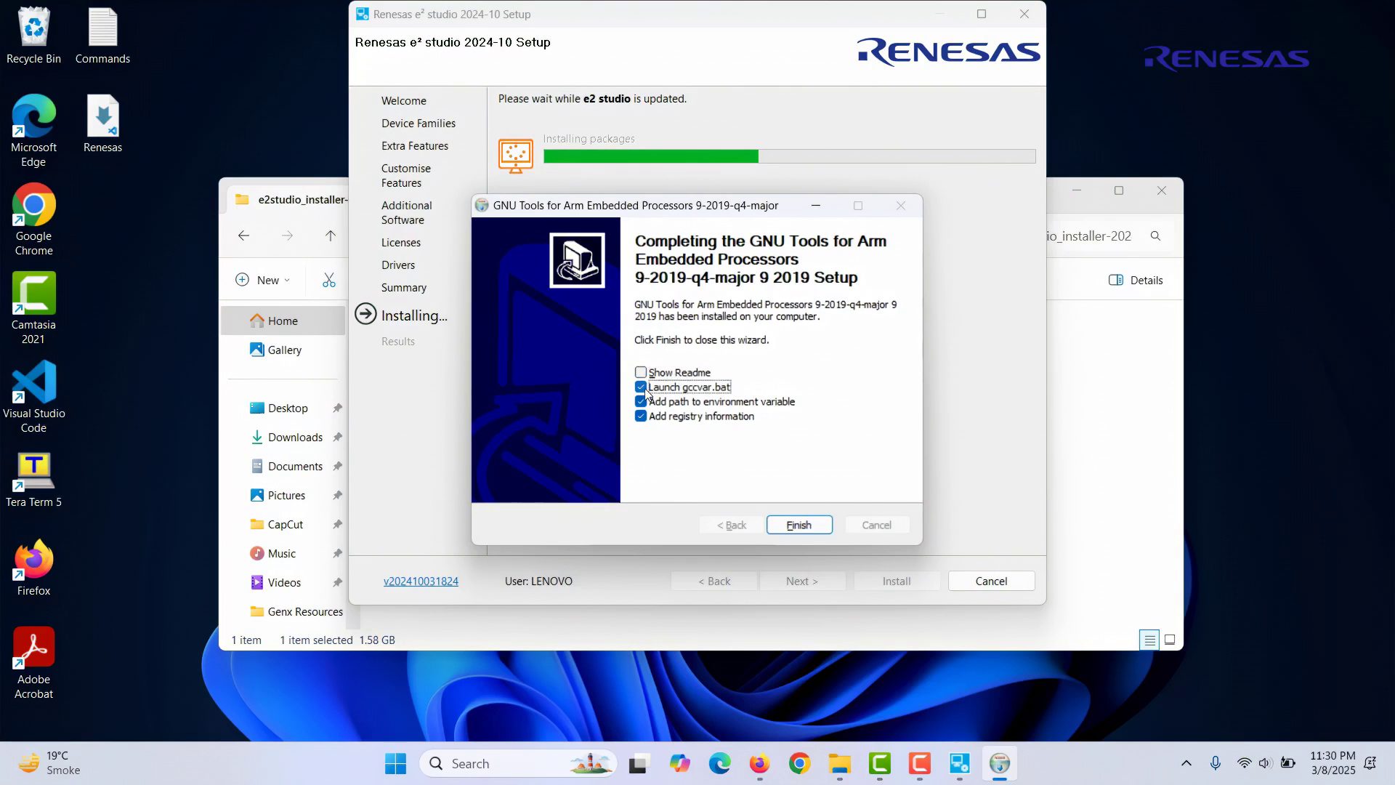
click(658, 387)
click(798, 525)
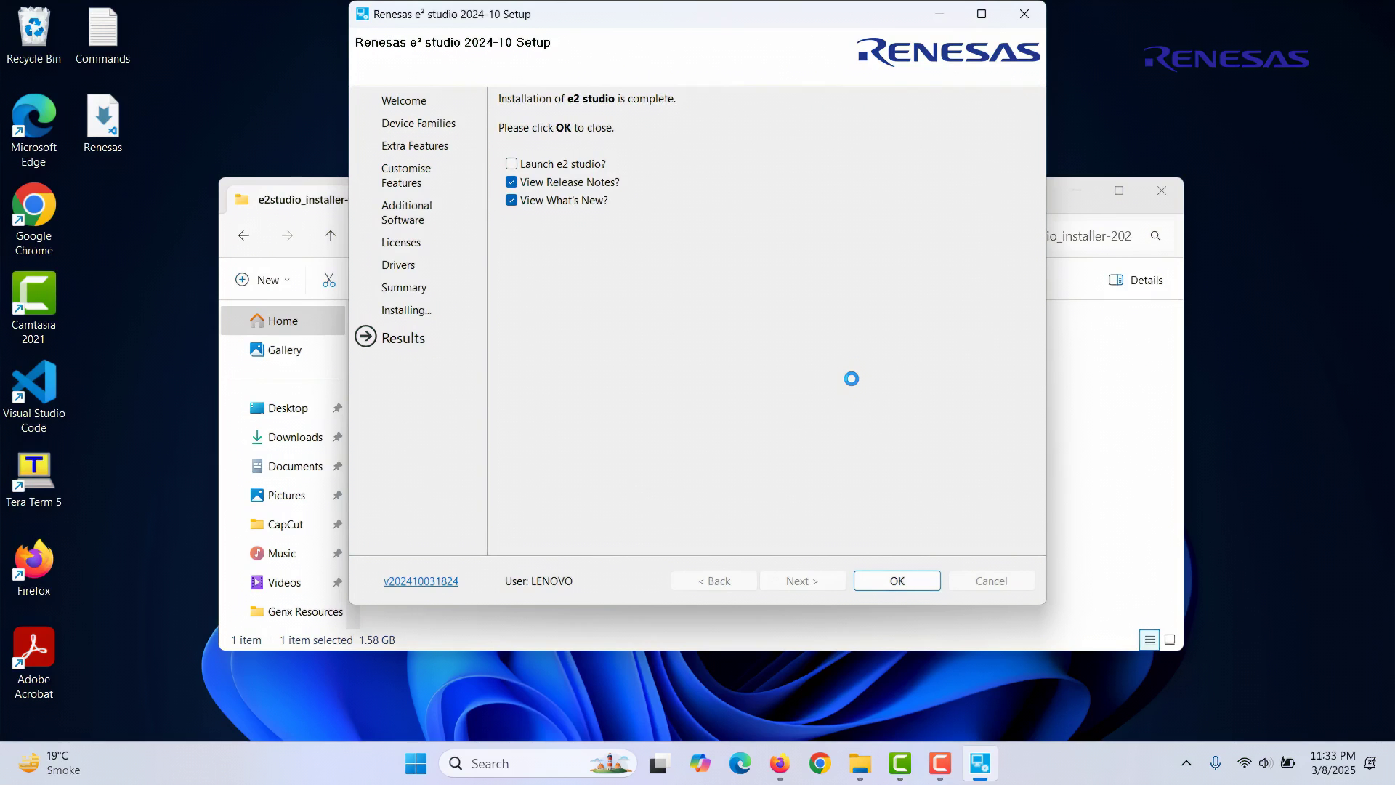
Step: Close the completed e² studio setup and minimise the installer's folder window
click(919, 580)
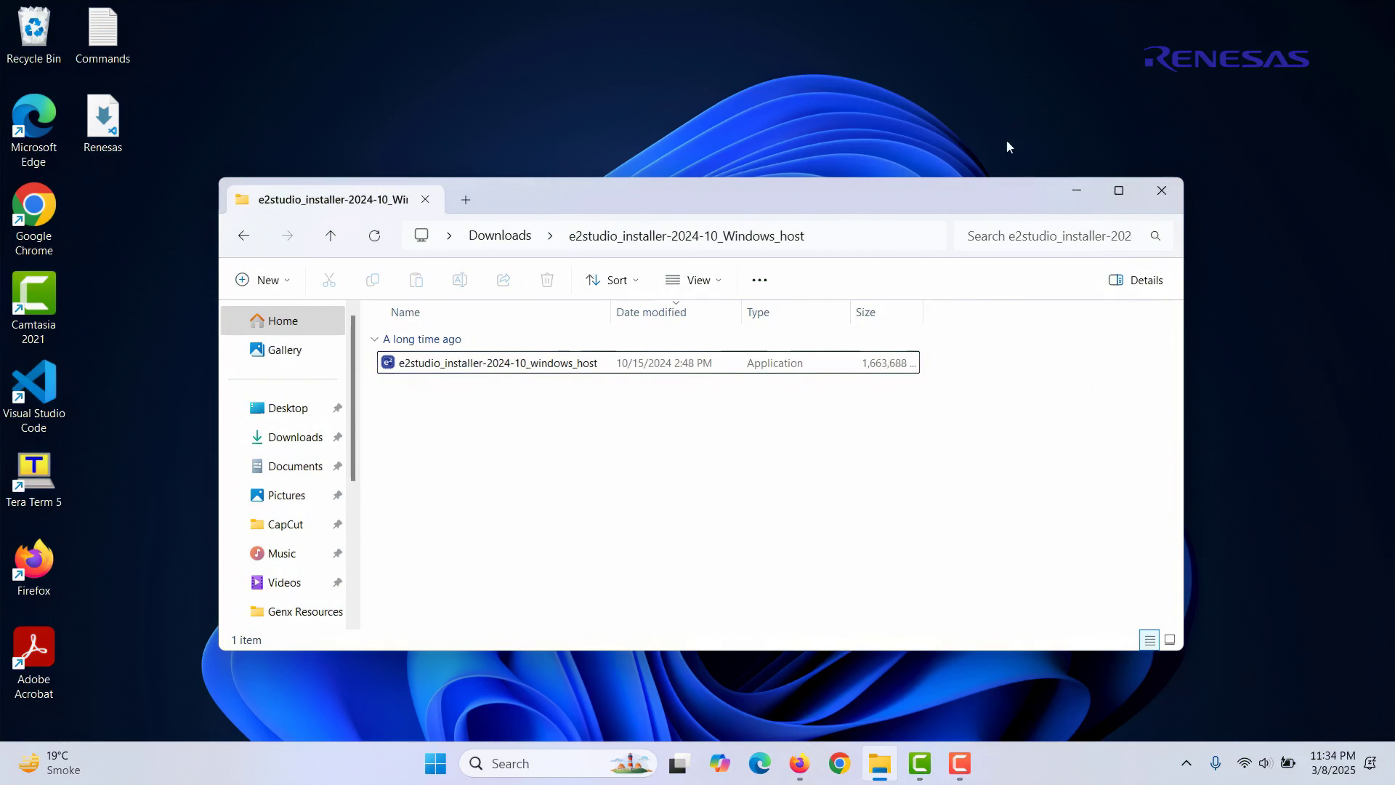
click(1072, 203)
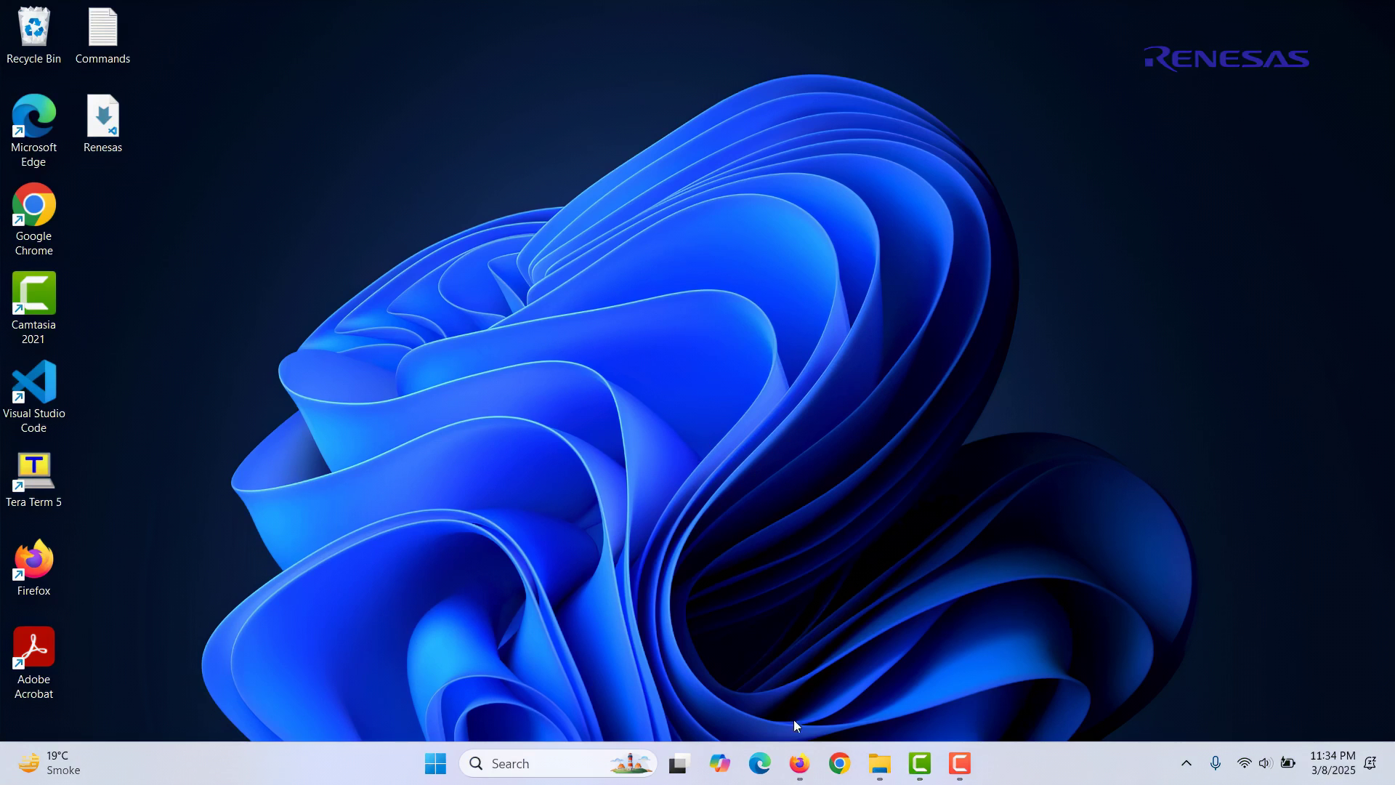
Step: Switch to Firefox and download RZG_FSP_Packs_v2.1.0.exe from the v2.1.0 release assets of renesas/rzg-fsp on GitHub
click(799, 763)
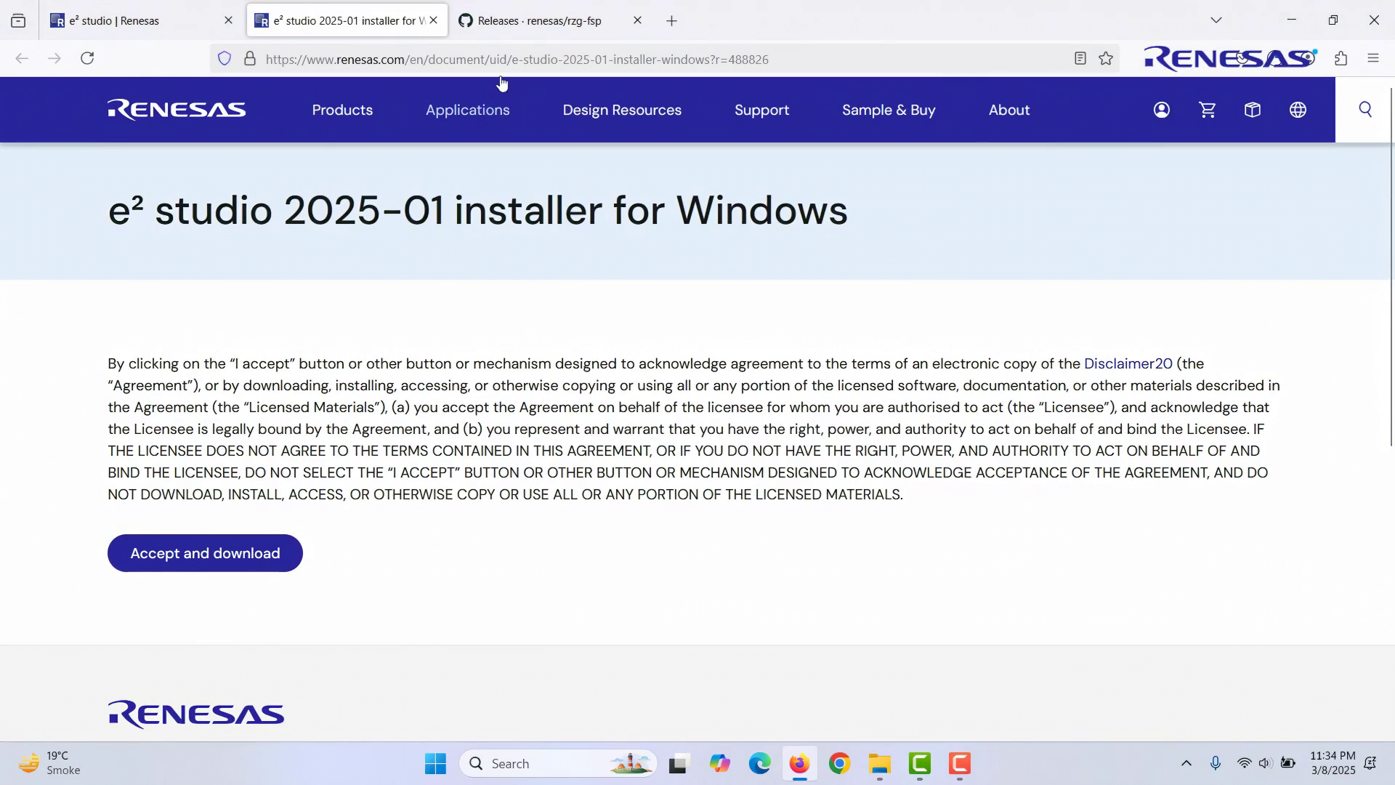
click(530, 20)
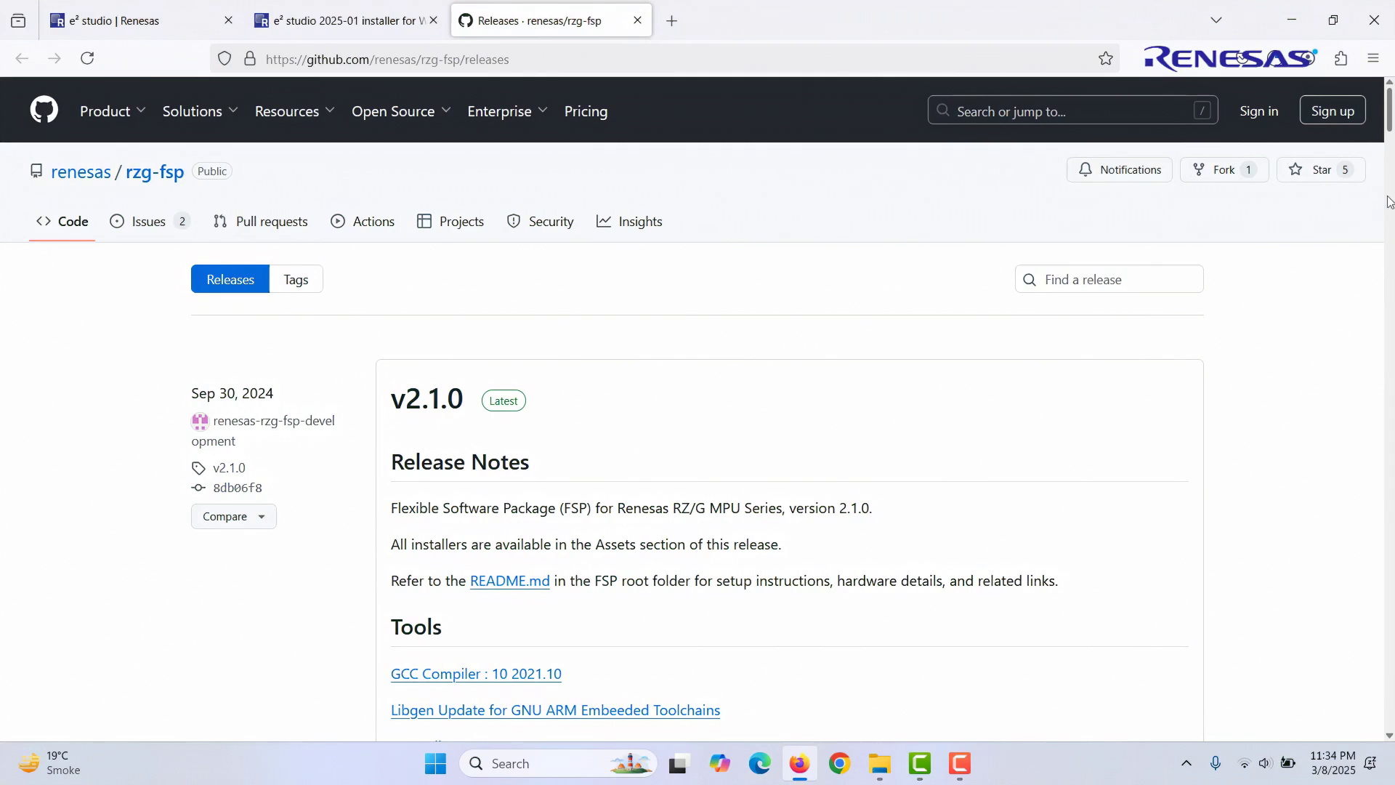
drag(1391, 115, 1392, 291)
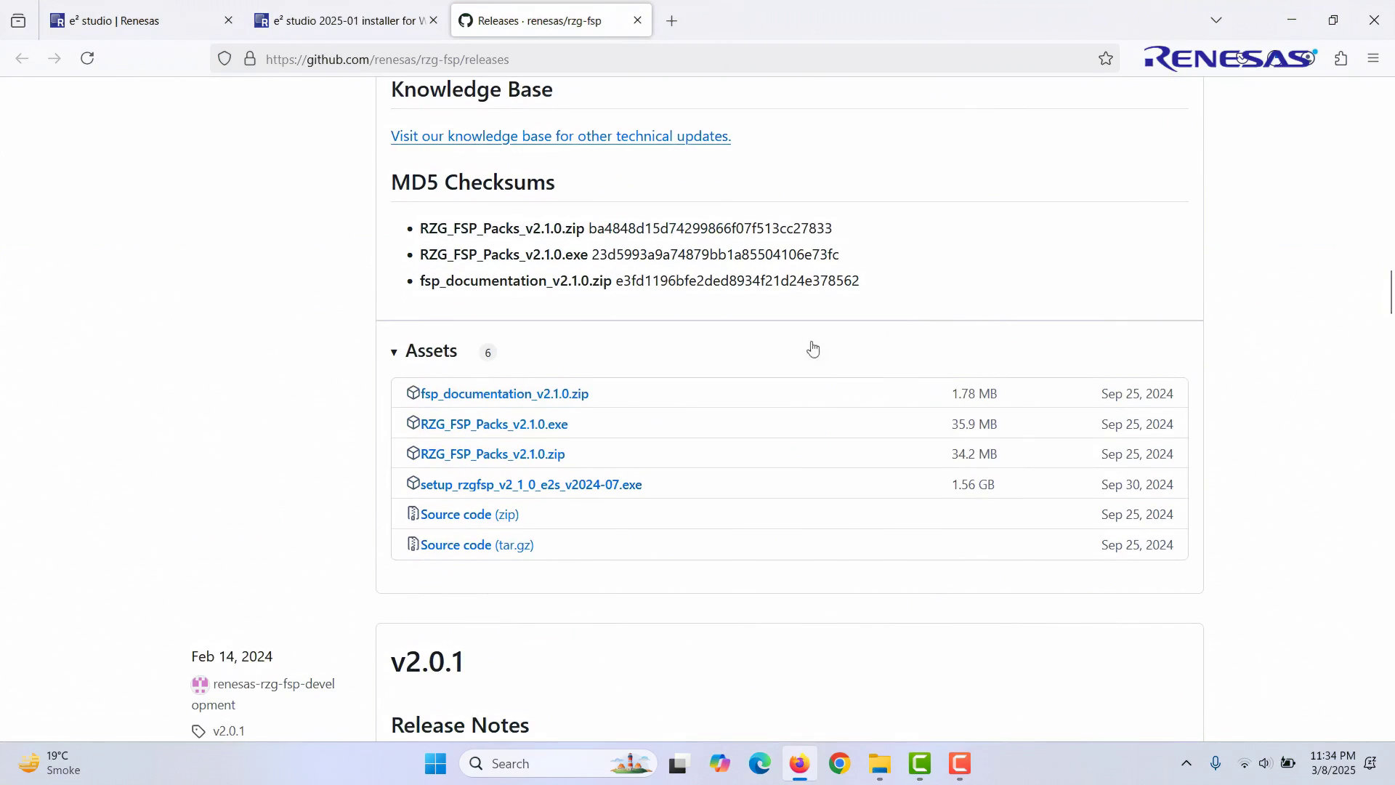
click(543, 431)
Step: Launch the downloaded RZG FSP v2.1.0 installer and accept its license terms
click(1279, 66)
click(1141, 108)
click(802, 529)
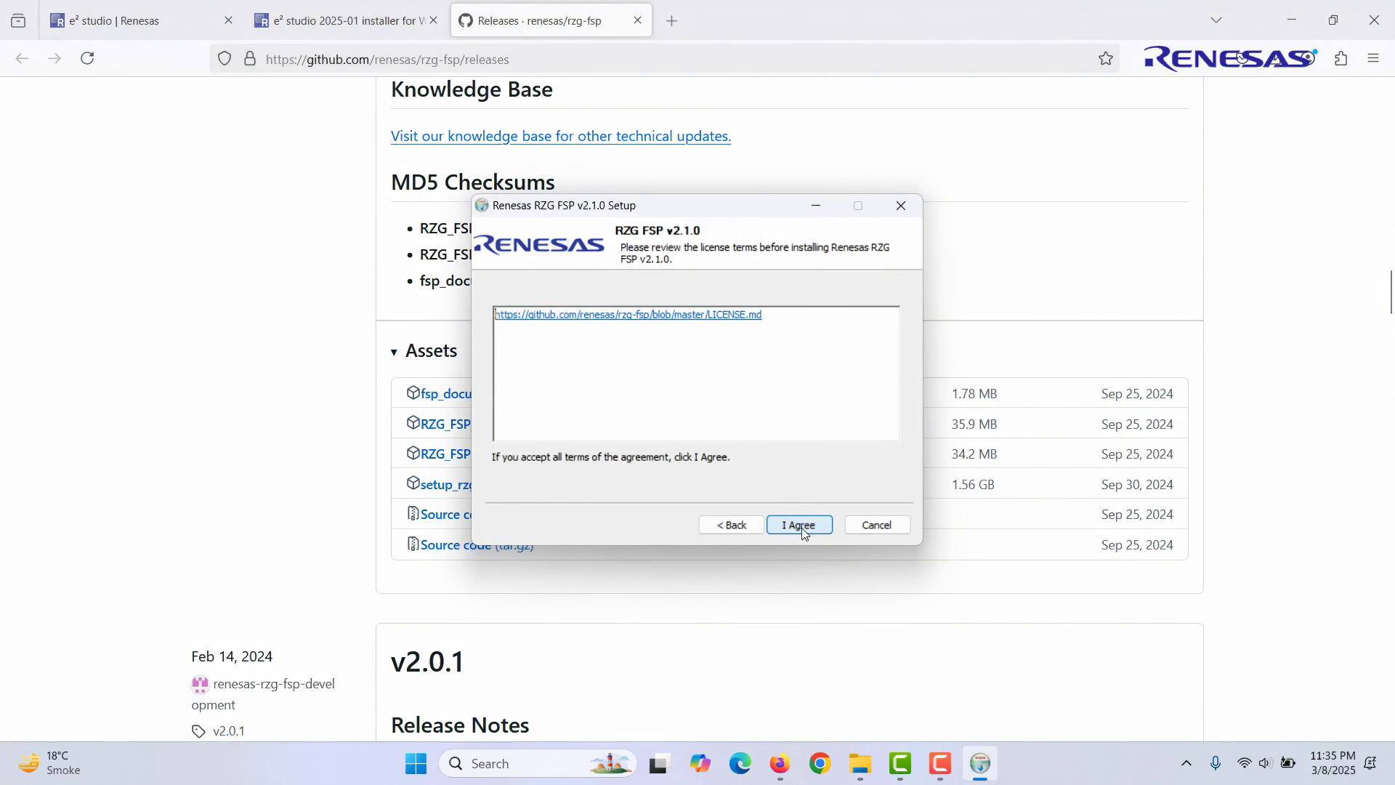
click(803, 529)
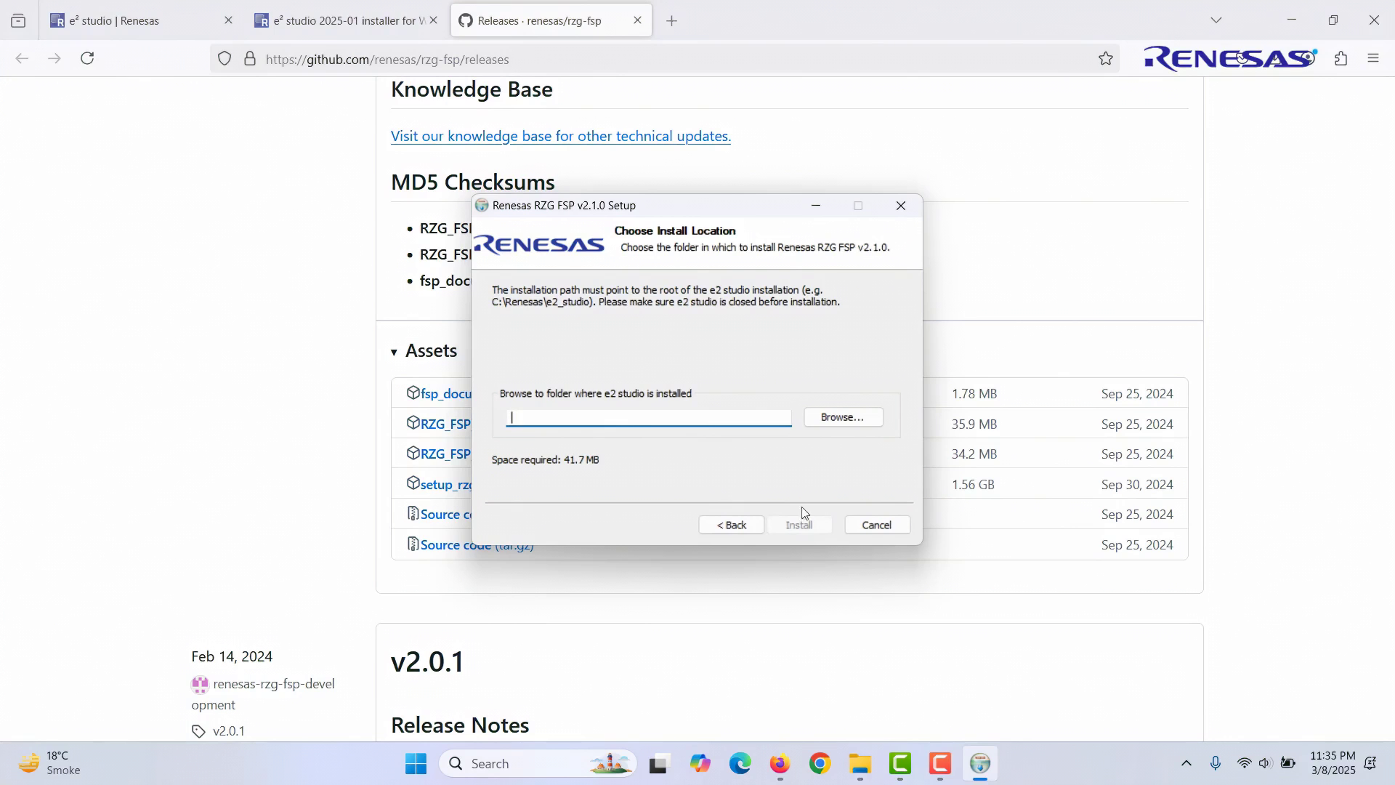
Step: Install RZG FSP v2.1.0 into the C:\Renesas\e2_studio folder and finish the setup with opening the release documentation left enabled
click(863, 424)
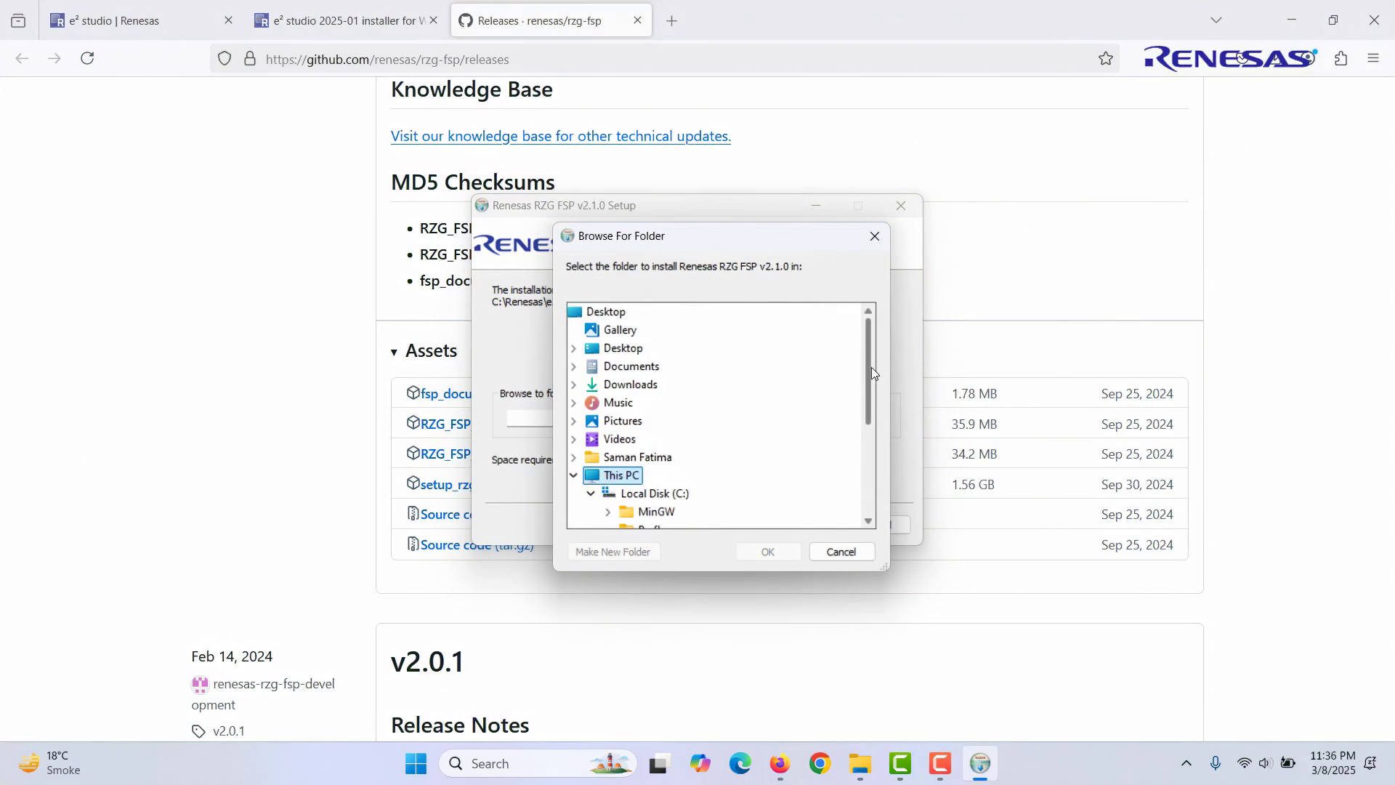
drag(871, 368, 866, 444)
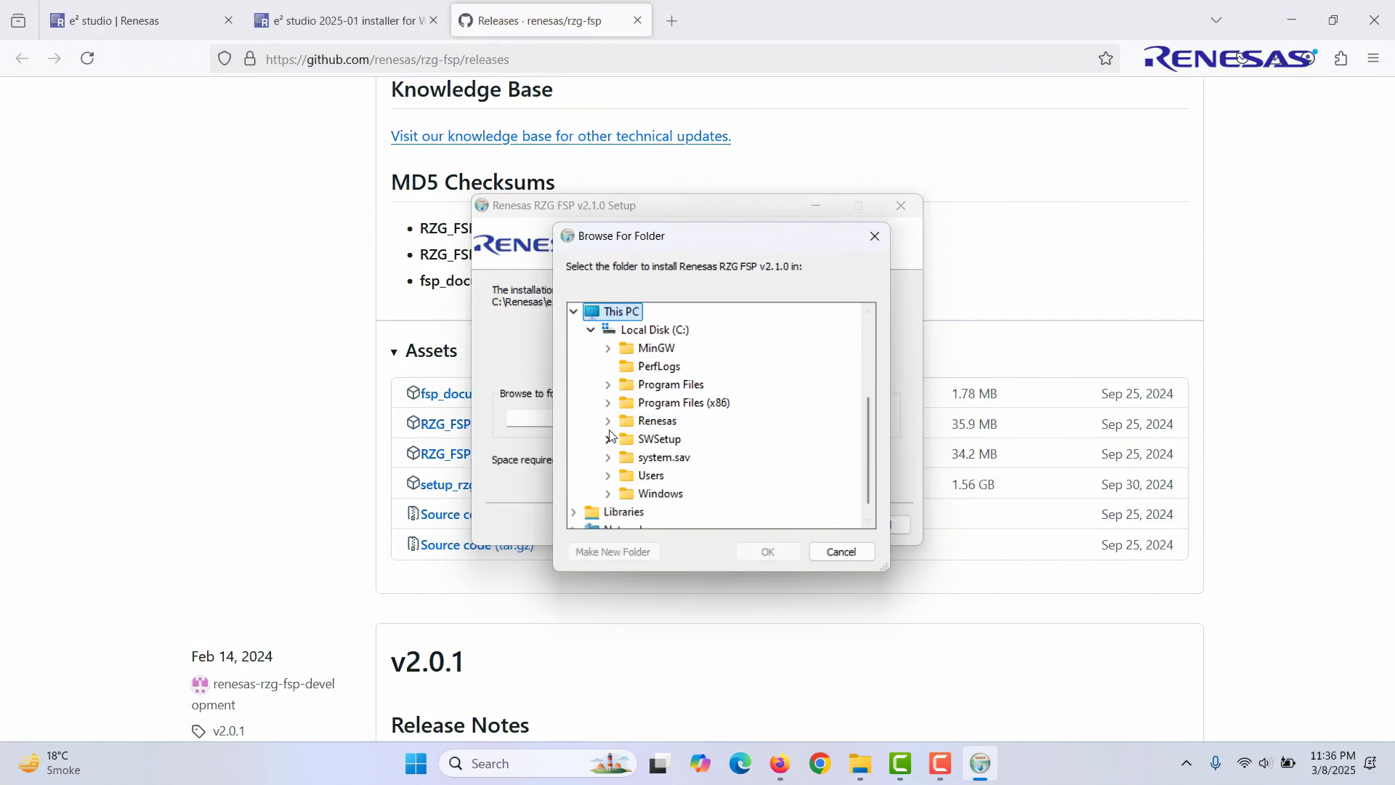
click(608, 421)
click(625, 439)
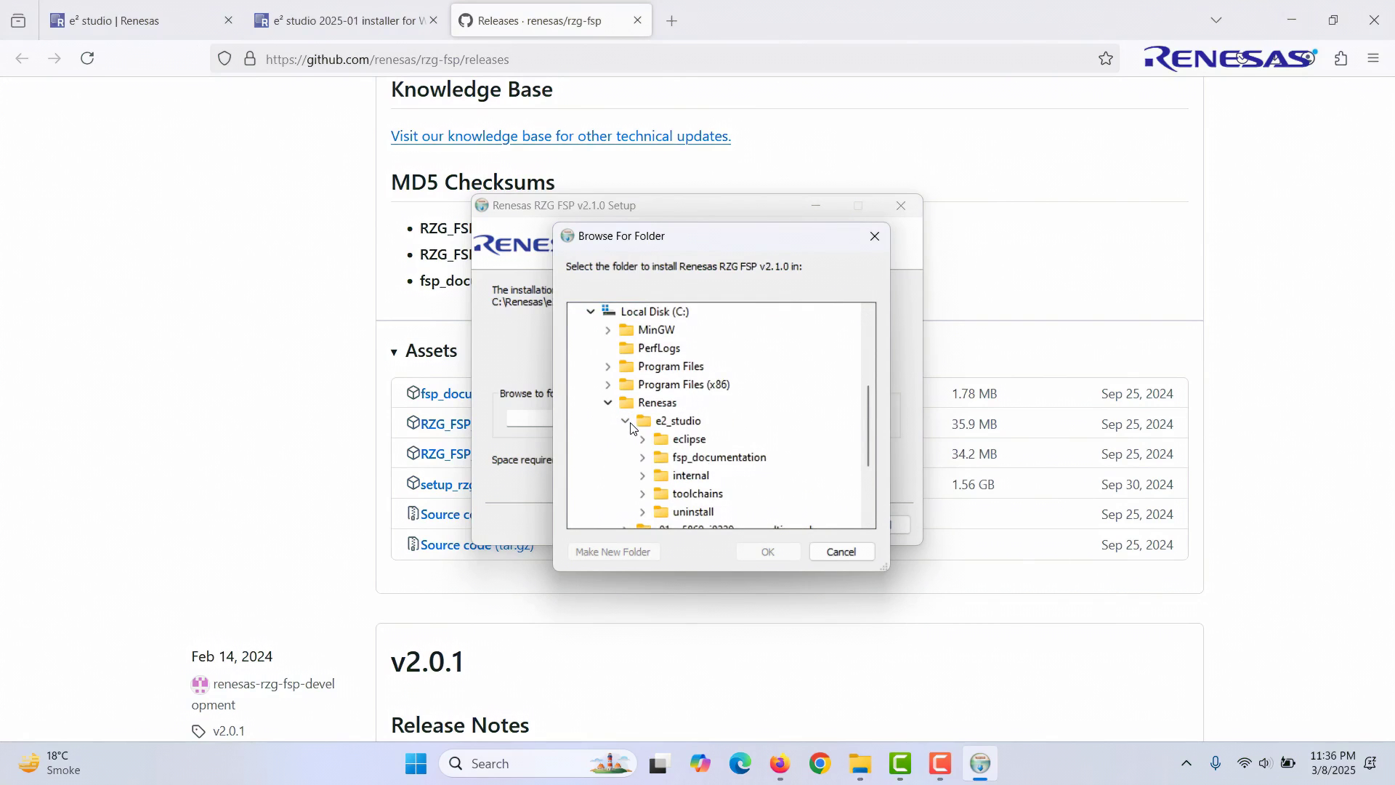
click(675, 420)
click(767, 552)
click(797, 525)
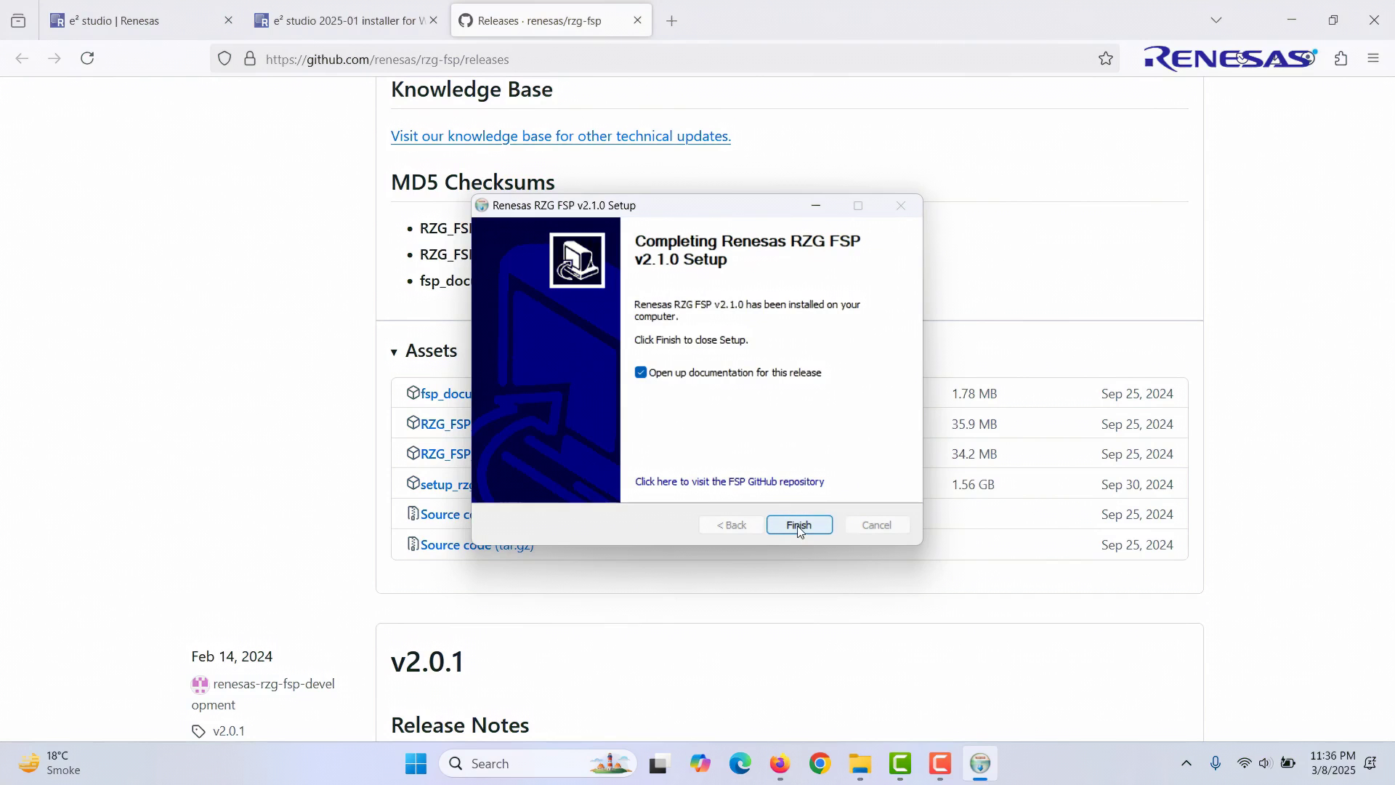
click(799, 525)
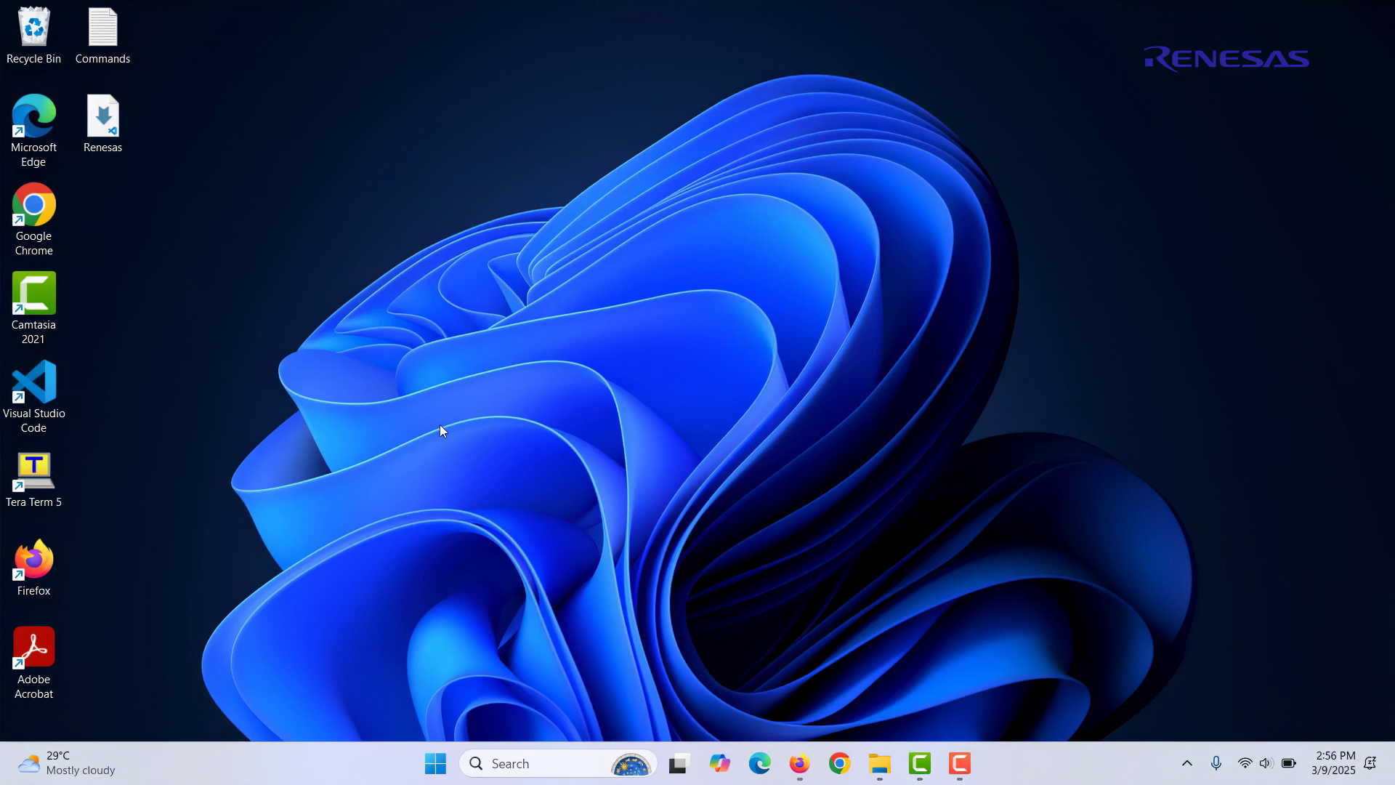
Step: Switch to Firefox to examine the Boot MODE switch settings in the RZ/G2L Flexible Software Package getting-started document
click(799, 763)
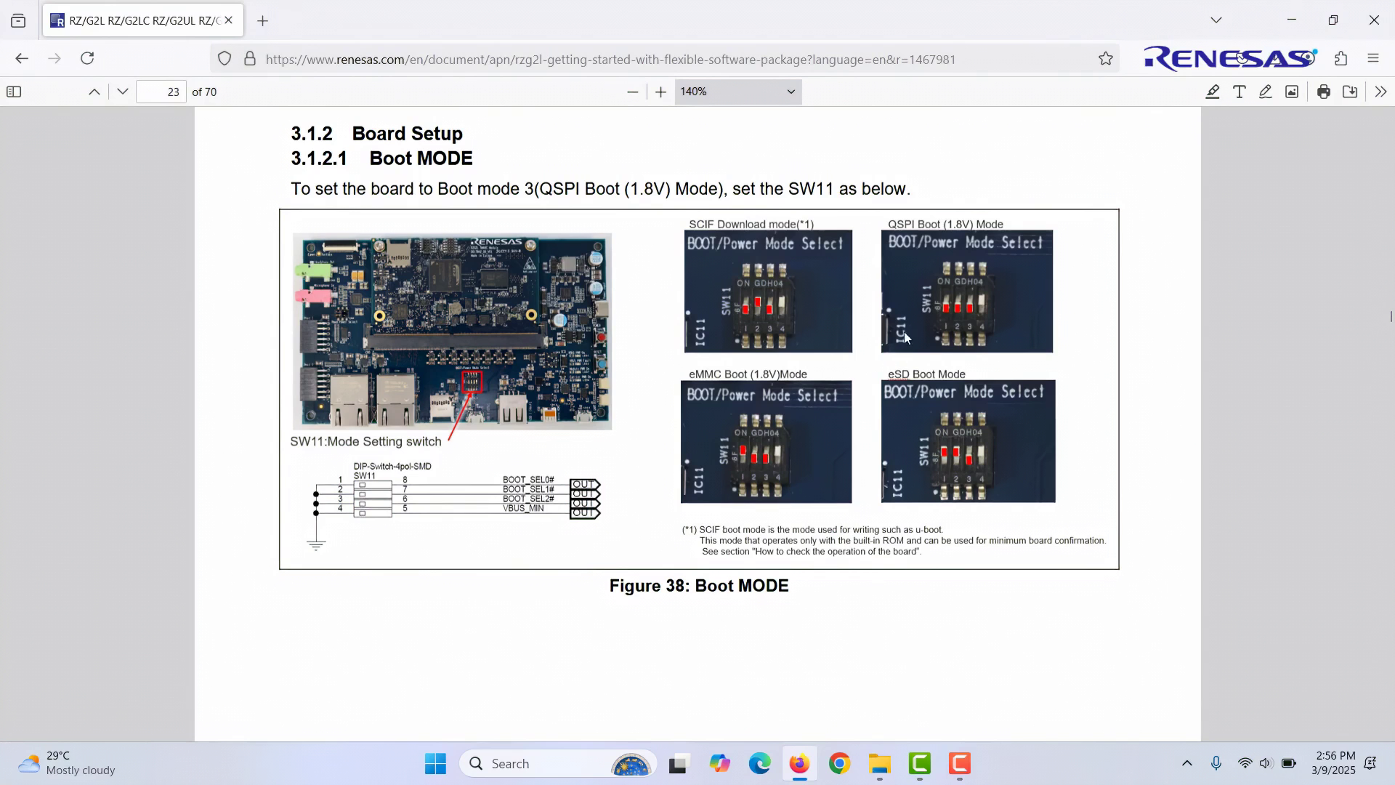